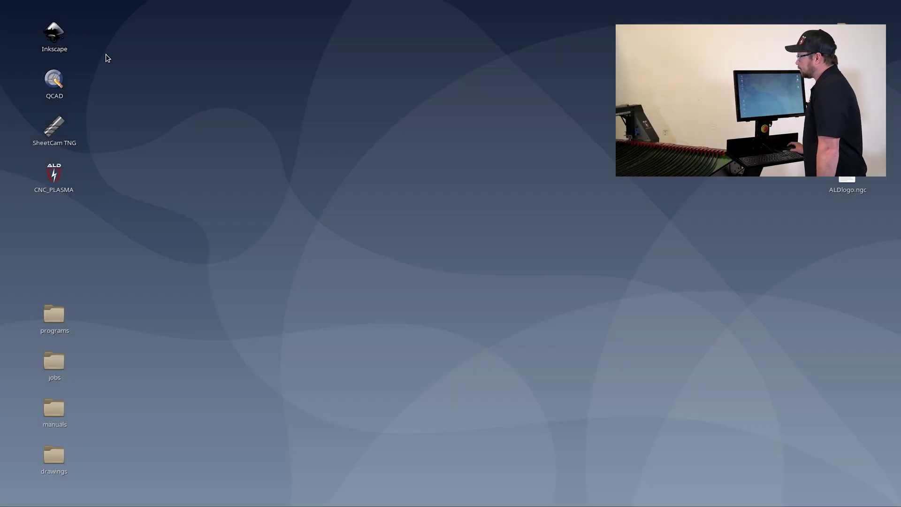
# Launch QCAD from the desktop to start a new Untitled 1 drawing.
pyautogui.doubleClick(58, 38)
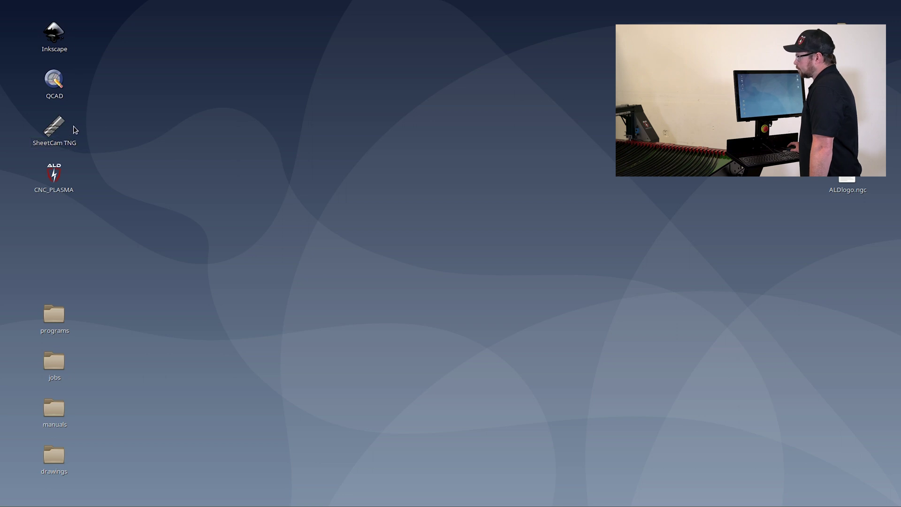
pyautogui.click(54, 128)
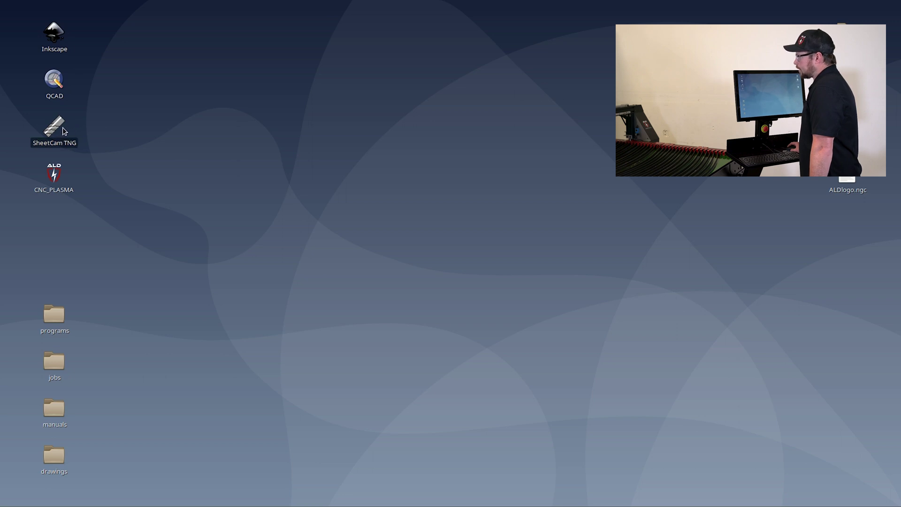
pyautogui.click(117, 130)
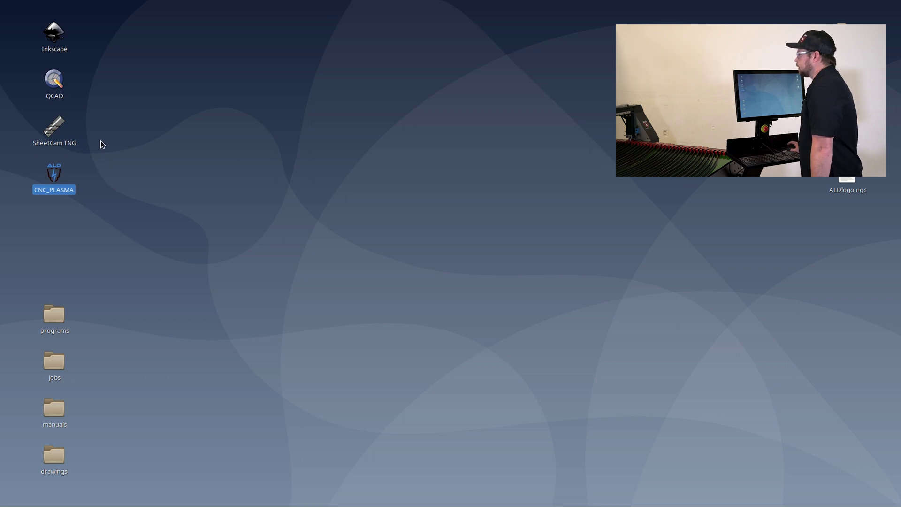
pyautogui.doubleClick(54, 80)
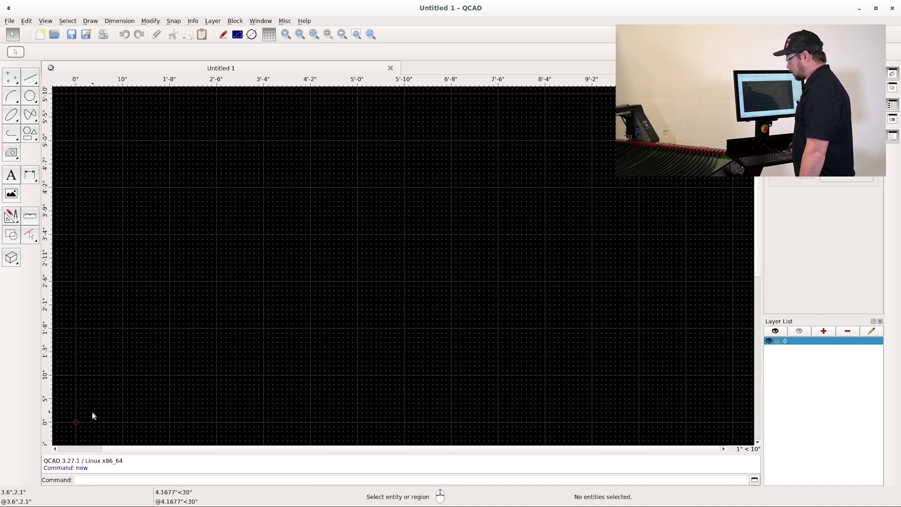
# Pan the drawing origin toward mid-canvas and zoom in on it.
pyautogui.moveTo(92, 412)
pyautogui.mouseDown(button='middle')
pyautogui.moveTo(217, 328)
pyautogui.moveTo(301, 257)
pyautogui.mouseUp(button='middle')
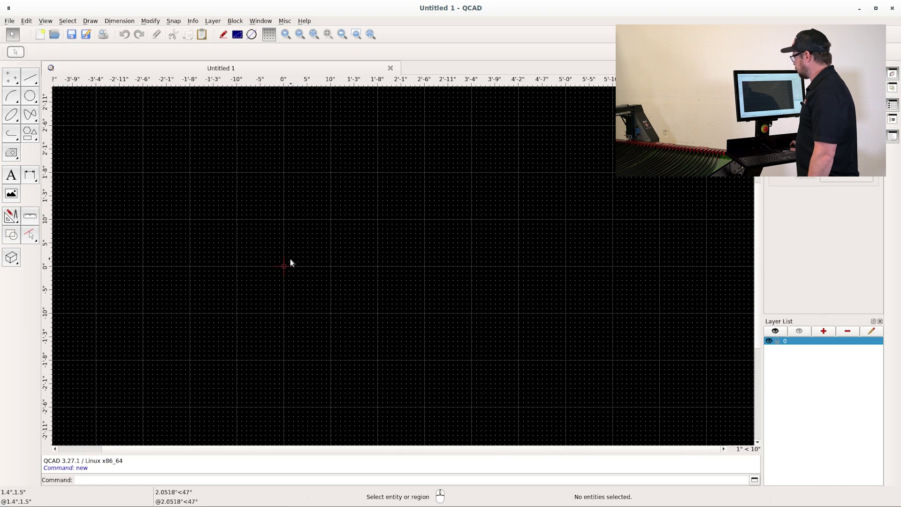
pyautogui.scroll(4, 290, 258)
pyautogui.scroll(2, 290, 262)
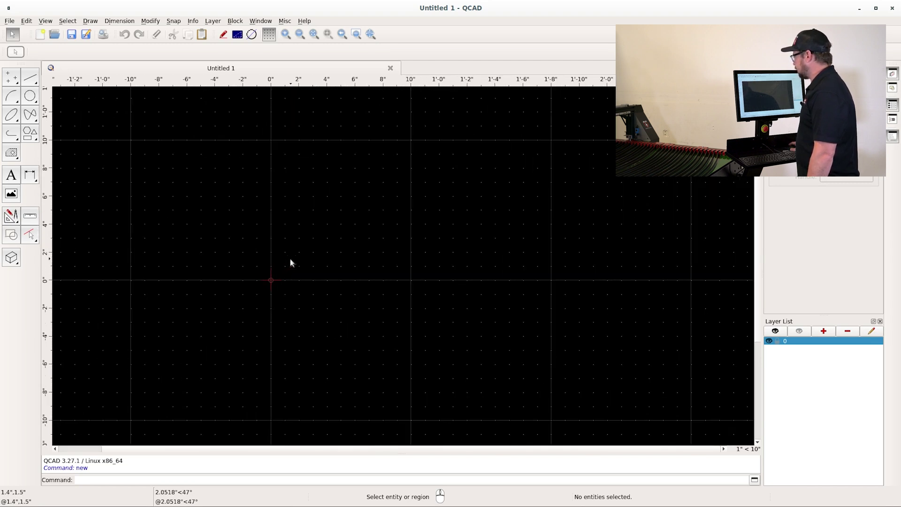
pyautogui.scroll(2, 290, 260)
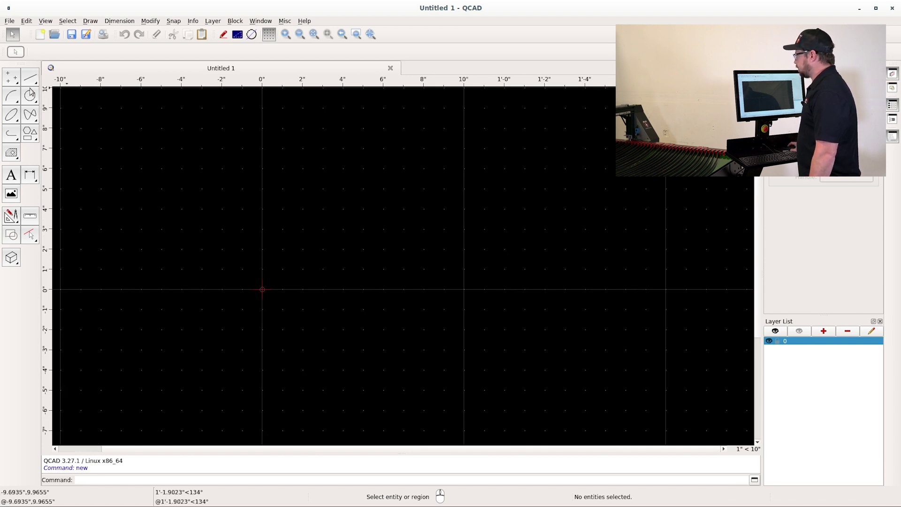
# Draw a rectangle from the origin 0,0 to the point 4,6, making a 4 by 6 inch outline.
pyautogui.click(30, 136)
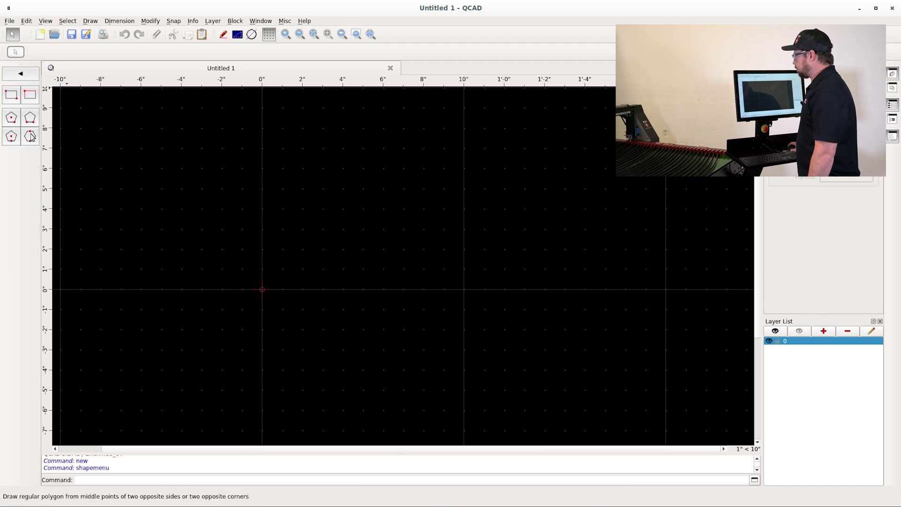
pyautogui.click(12, 97)
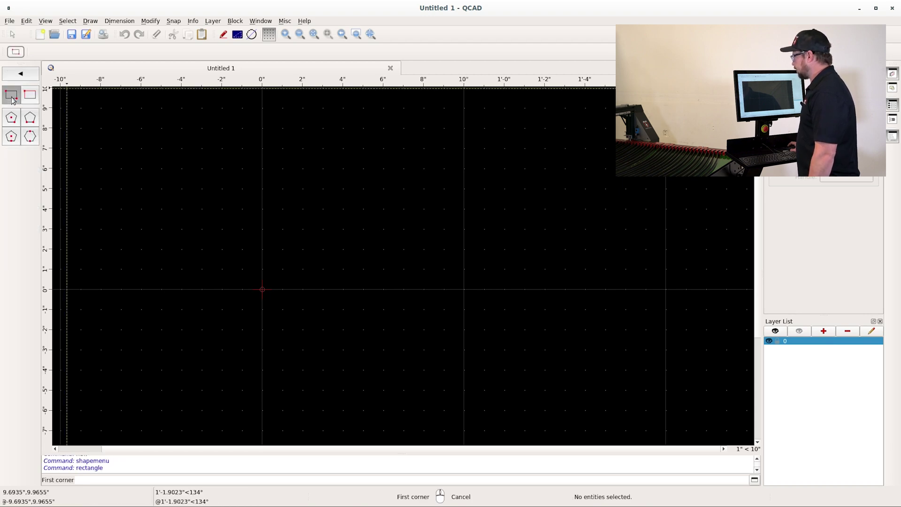
pyautogui.click(262, 291)
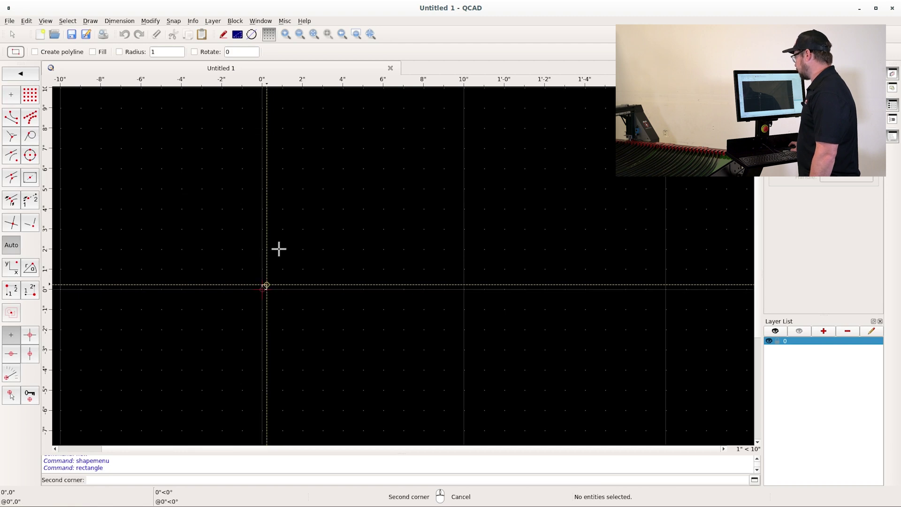
pyautogui.click(341, 166)
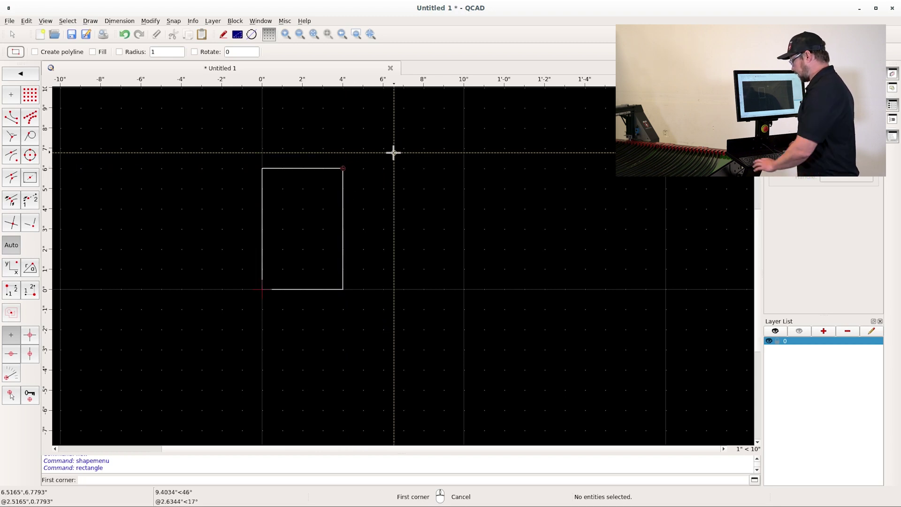
pyautogui.rightClick(379, 152)
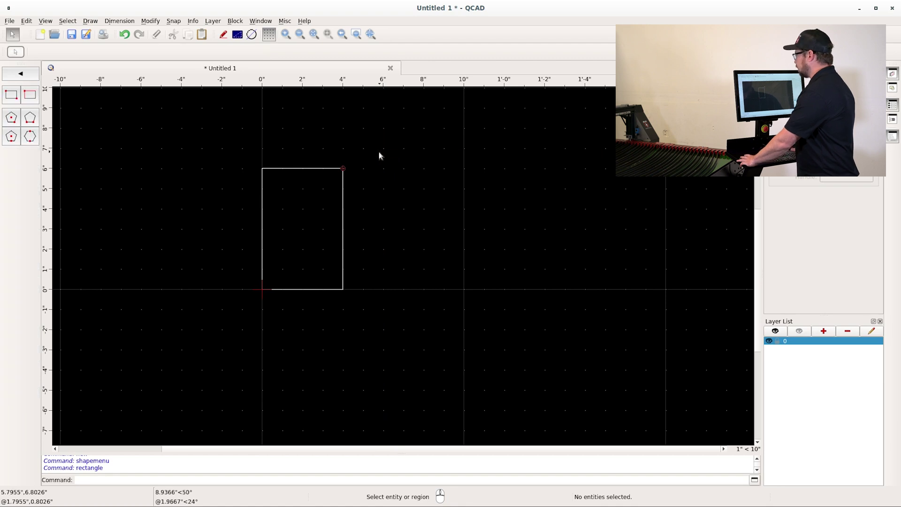
pyautogui.click(16, 75)
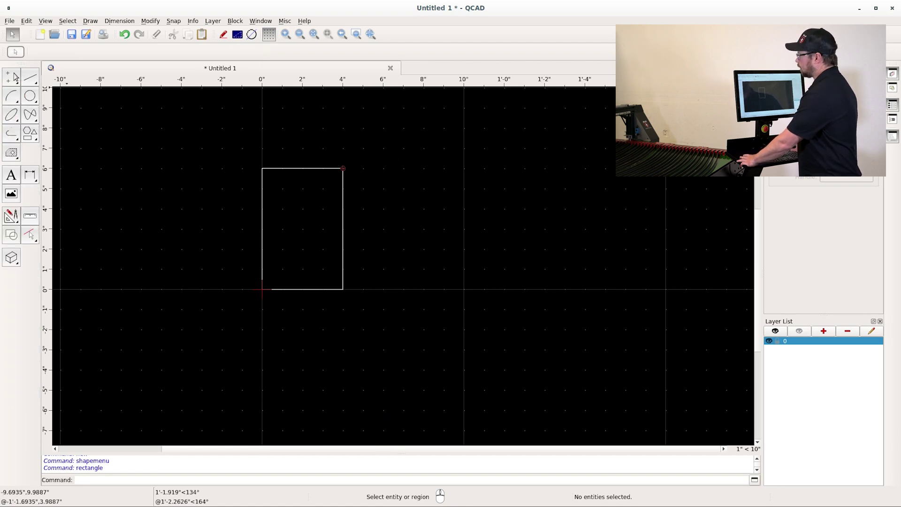
# Draw the first three hole circles, starting at 1,1, then lower right and above it.
pyautogui.click(31, 98)
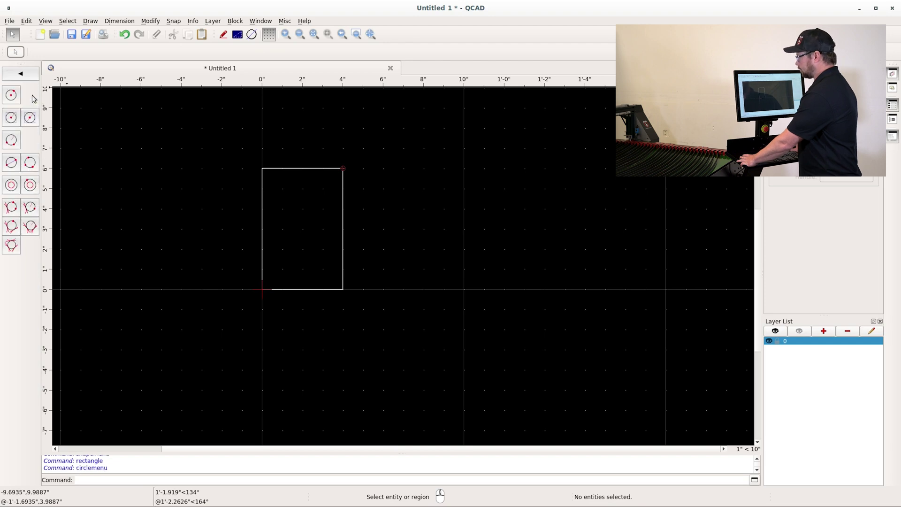
pyautogui.click(12, 97)
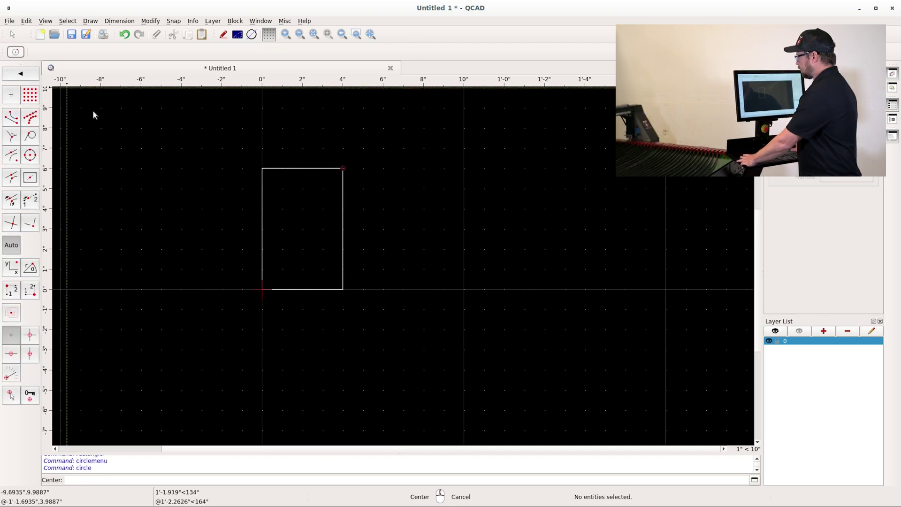
pyautogui.click(284, 269)
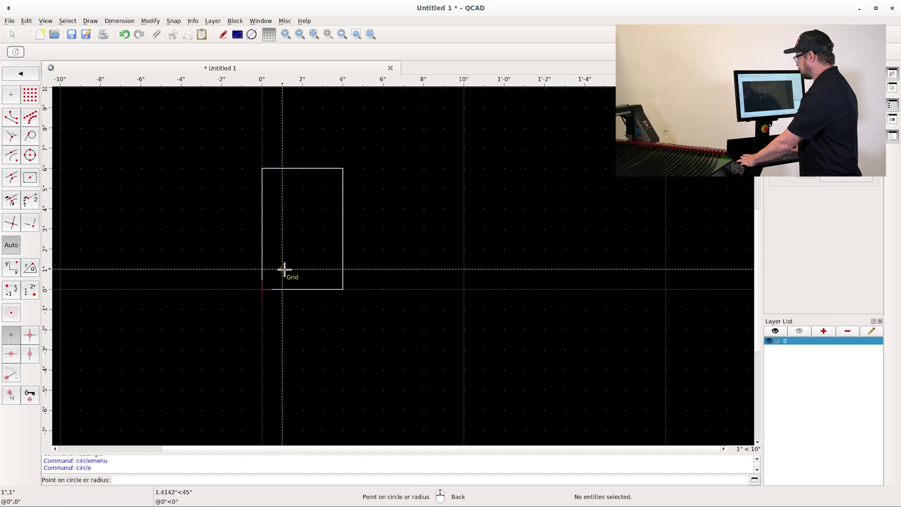
pyautogui.click(289, 261)
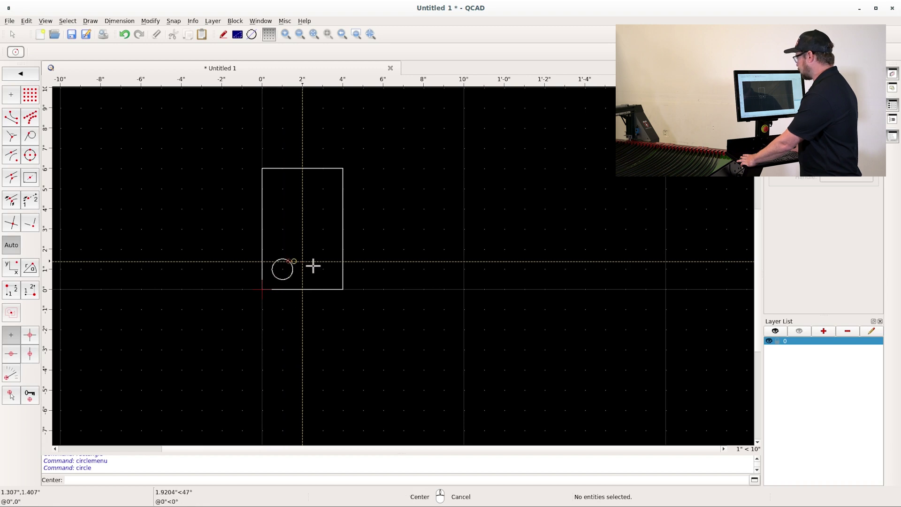
pyautogui.click(323, 269)
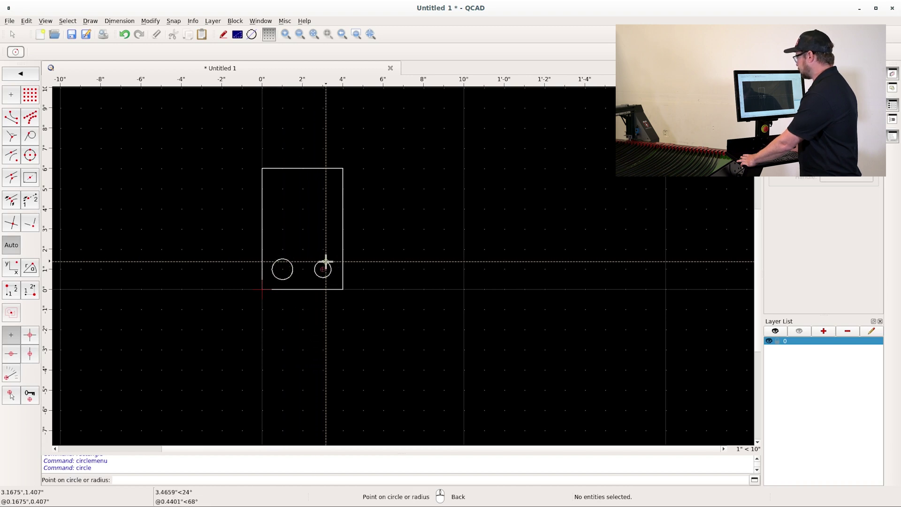
pyautogui.click(323, 260)
pyautogui.click(323, 230)
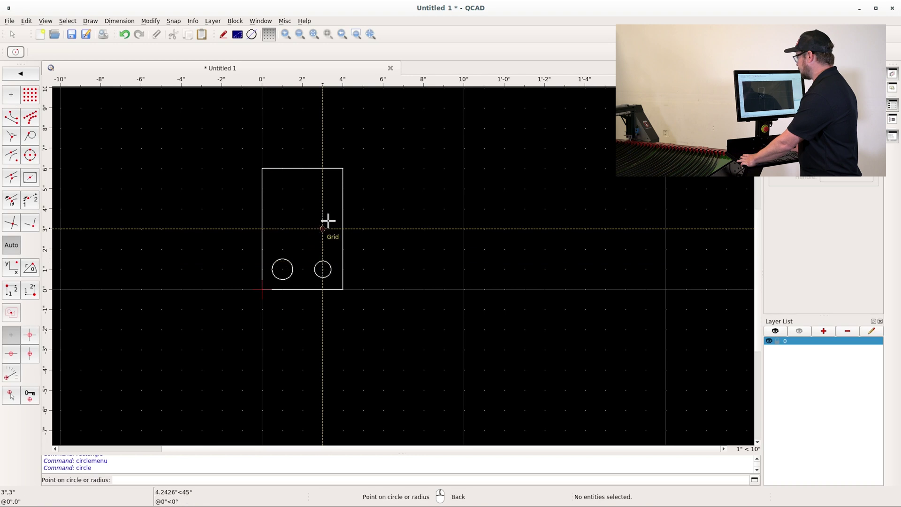
pyautogui.click(328, 218)
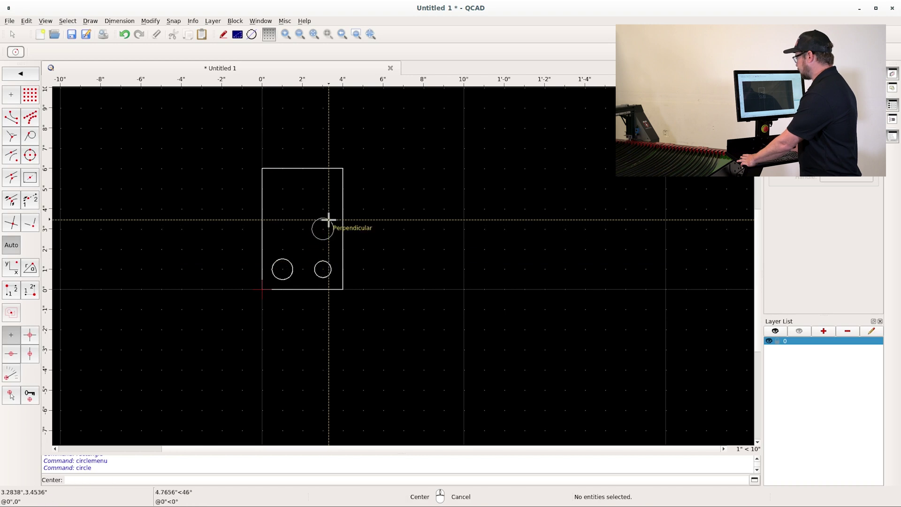
# Add three more circles to complete two columns, top pair centred at 5 inches, then select the top-left one.
pyautogui.click(283, 229)
pyautogui.click(287, 219)
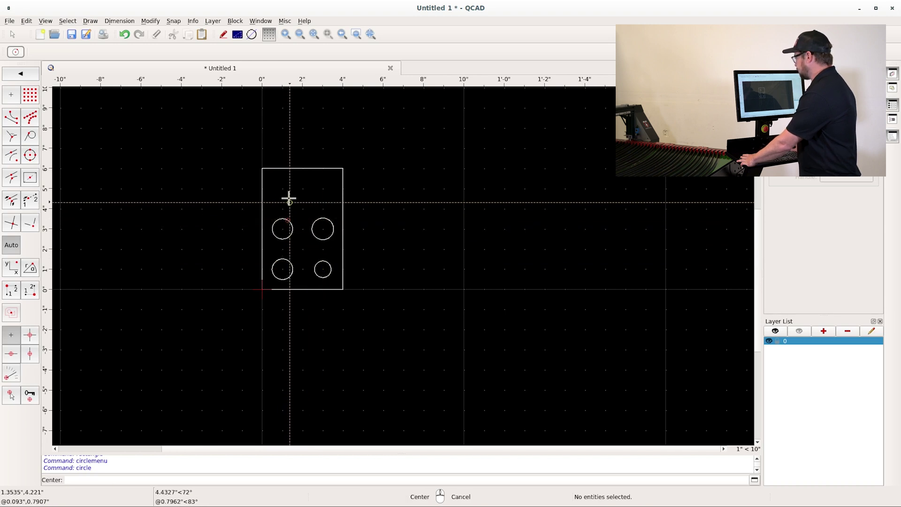
pyautogui.click(282, 188)
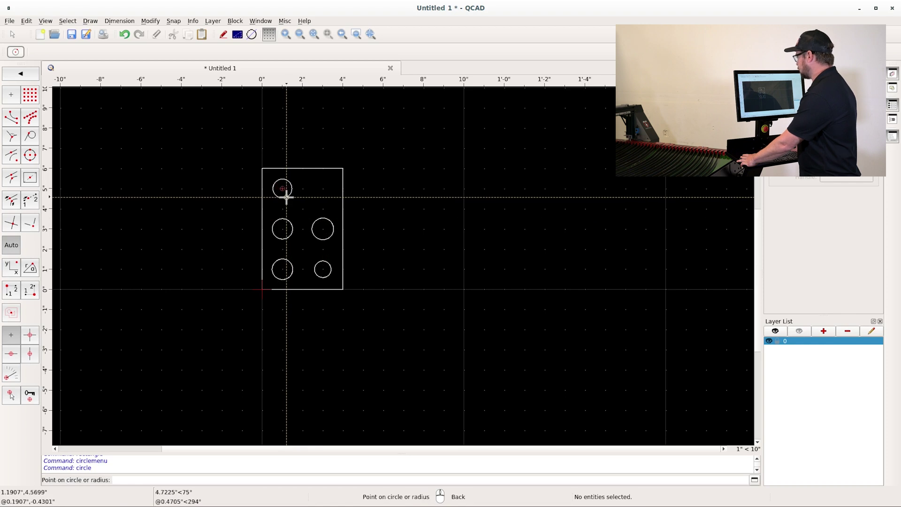
pyautogui.click(286, 197)
pyautogui.click(323, 188)
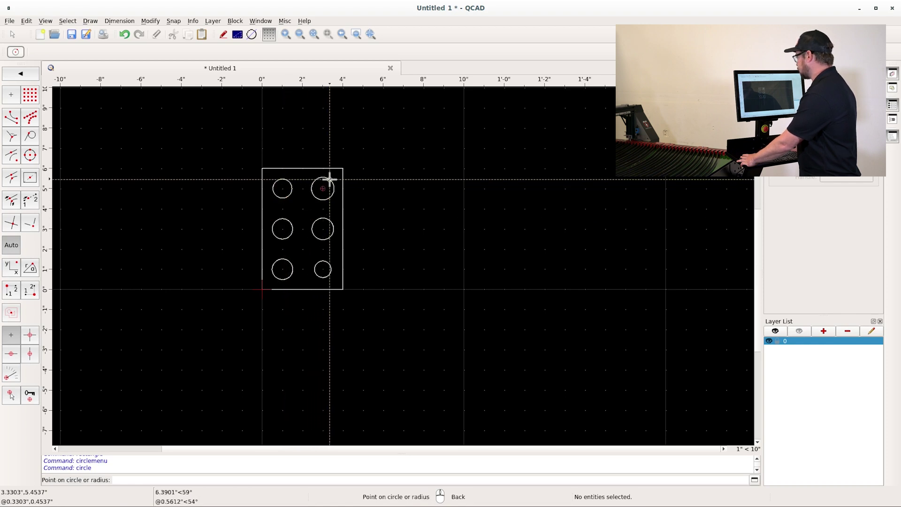
pyautogui.click(329, 179)
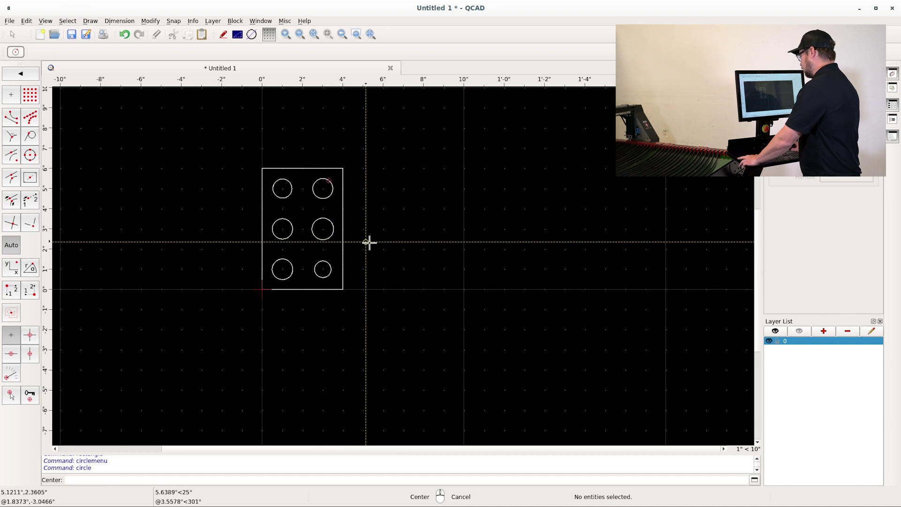
pyautogui.press('Escape')
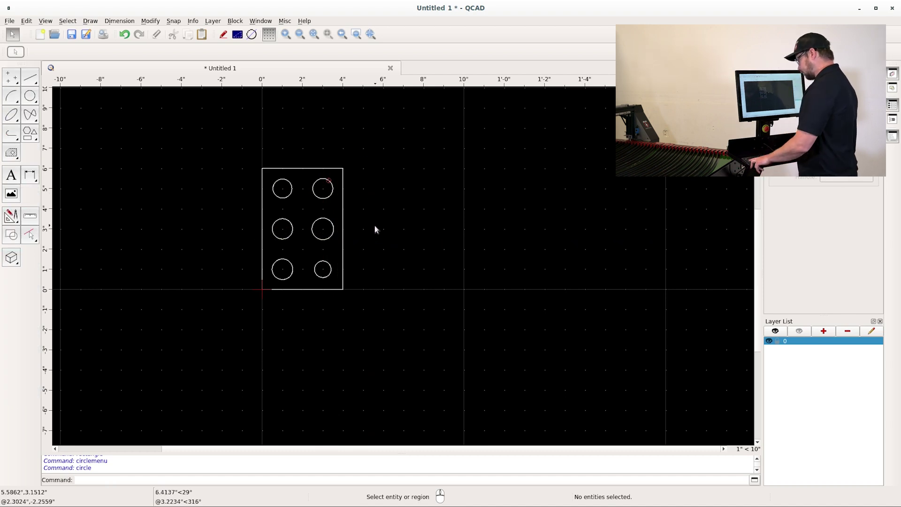
pyautogui.click(286, 182)
# Select all six circles and set their diameter to 0.5 inch in the Properties panel.
pyautogui.click(323, 179)
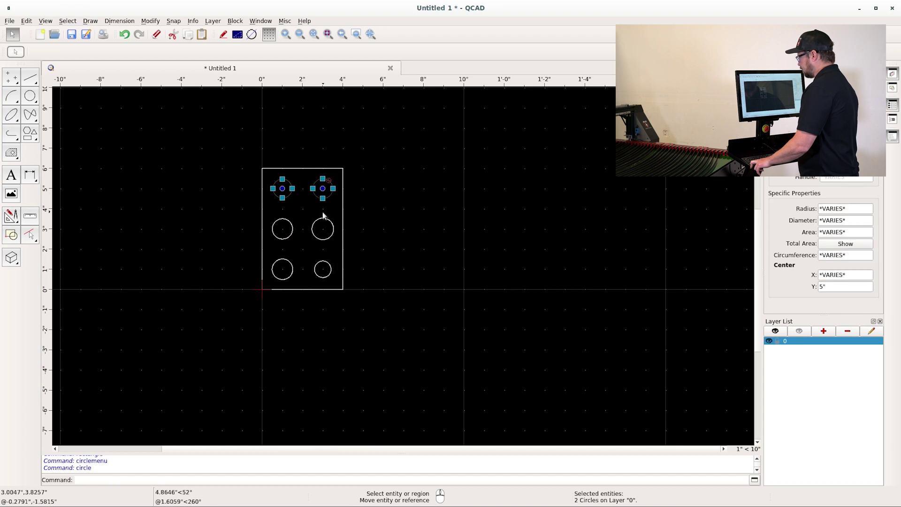
pyautogui.click(321, 219)
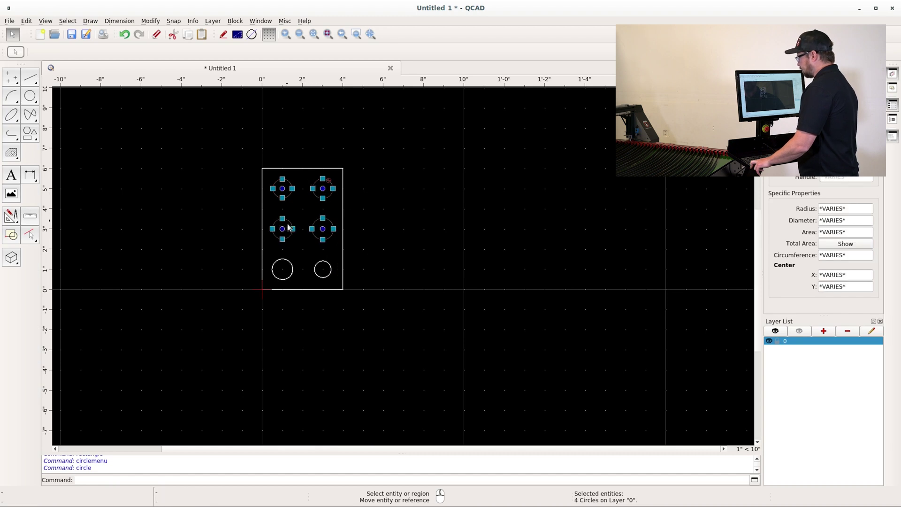
pyautogui.click(286, 263)
pyautogui.click(321, 268)
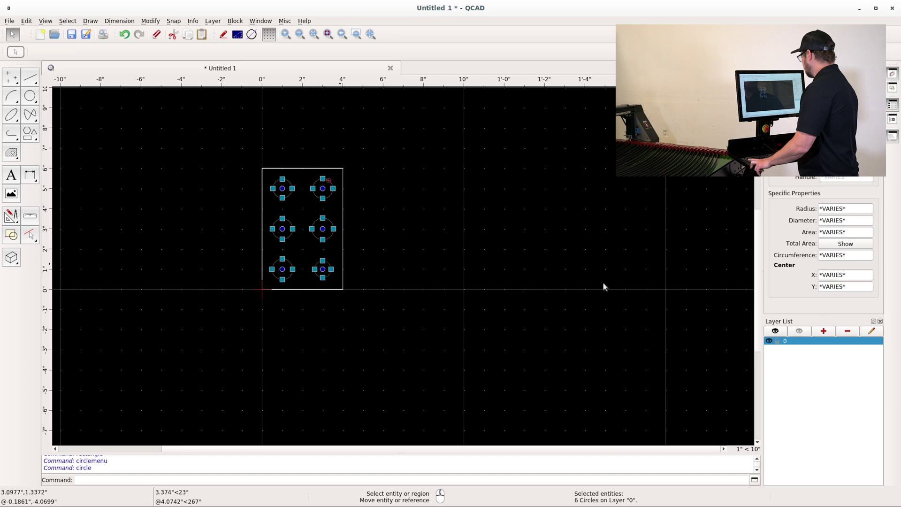
pyautogui.click(858, 221)
pyautogui.doubleClick(858, 221)
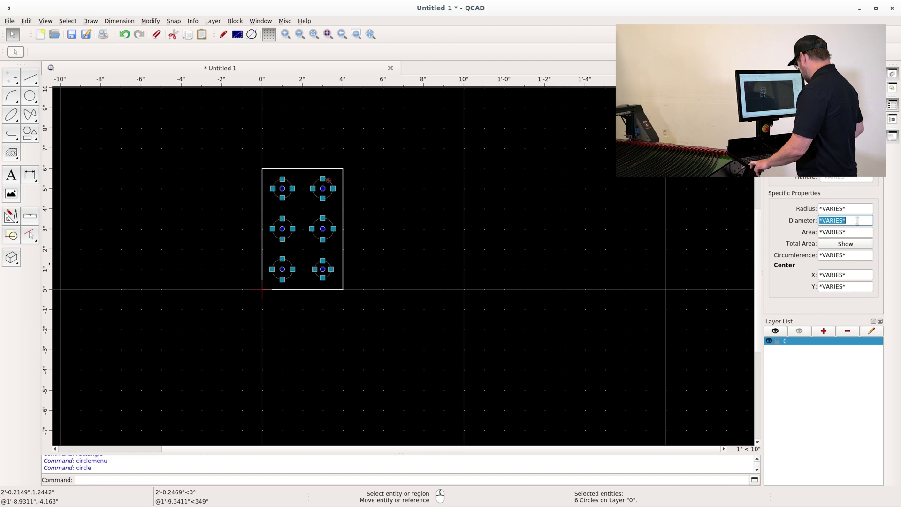
pyautogui.write('0.5')
pyautogui.press('Return')
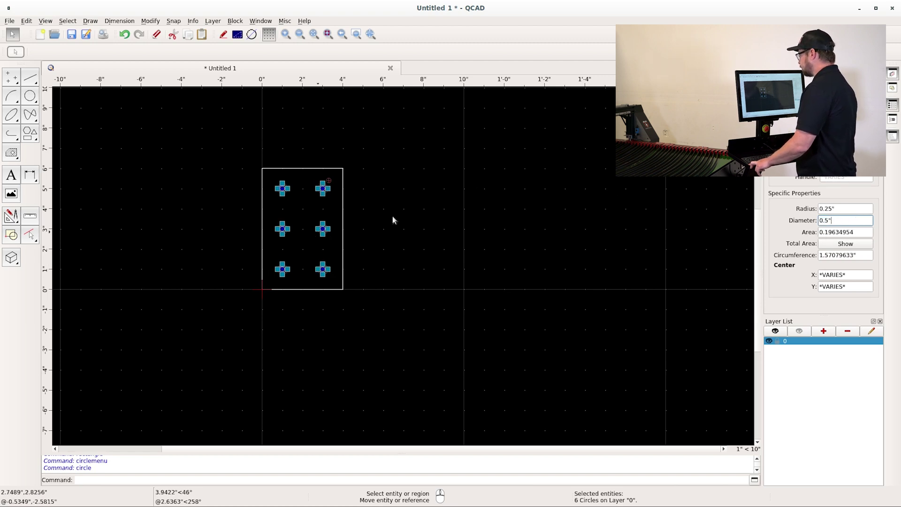
pyautogui.press('Escape')
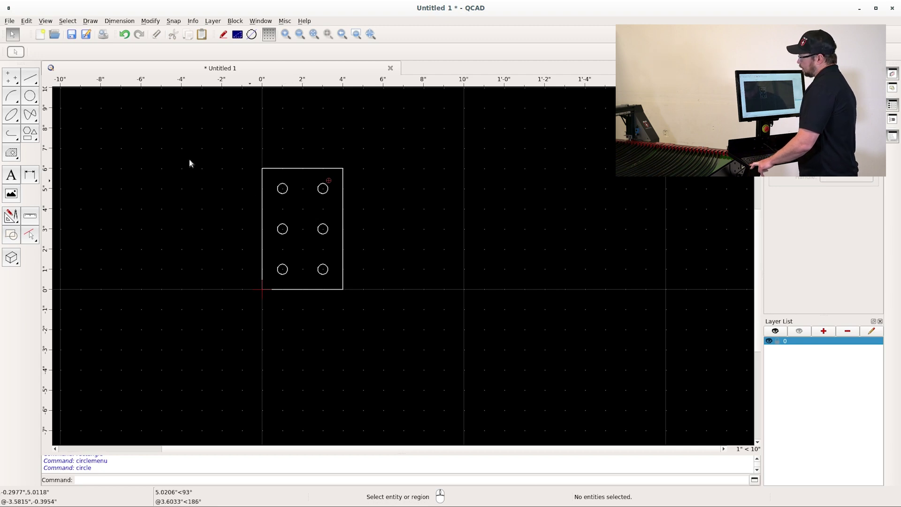
pyautogui.click(9, 22)
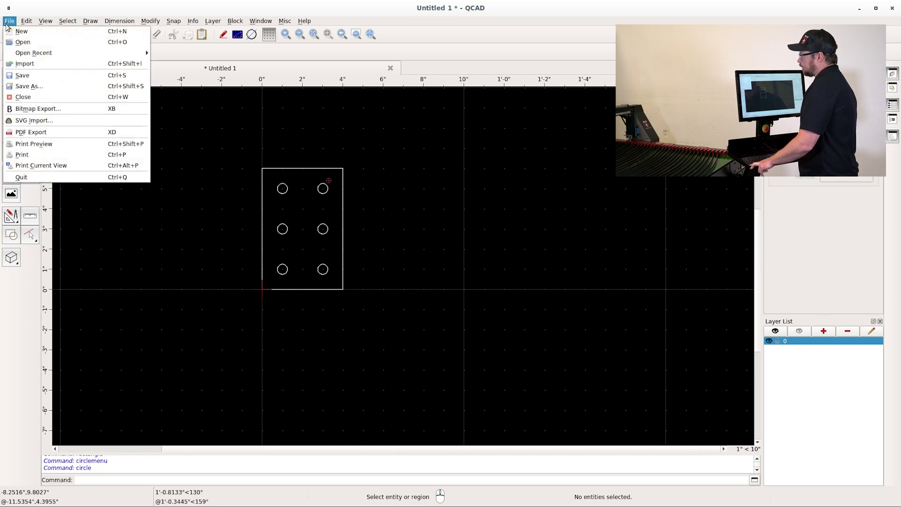
# Save the drawing as Bracket1.dxf and minimise QCAD.
pyautogui.click(29, 85)
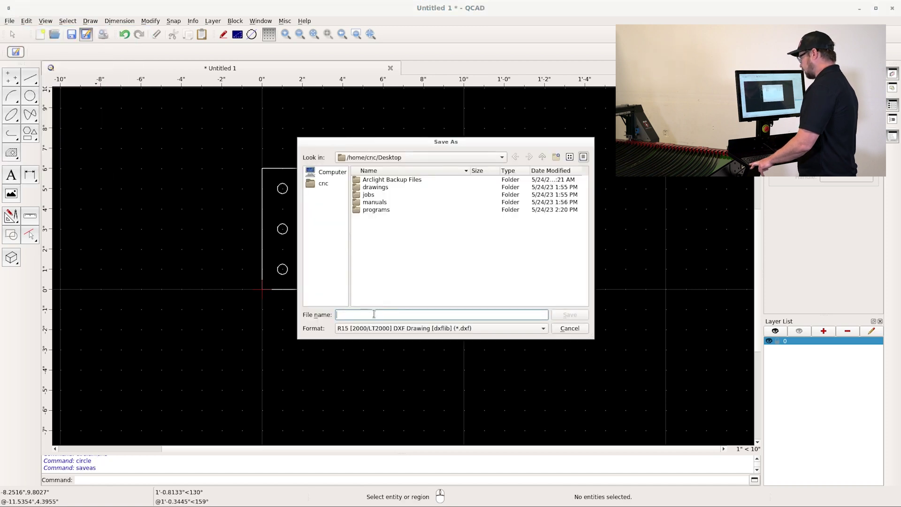
pyautogui.write('Bra')
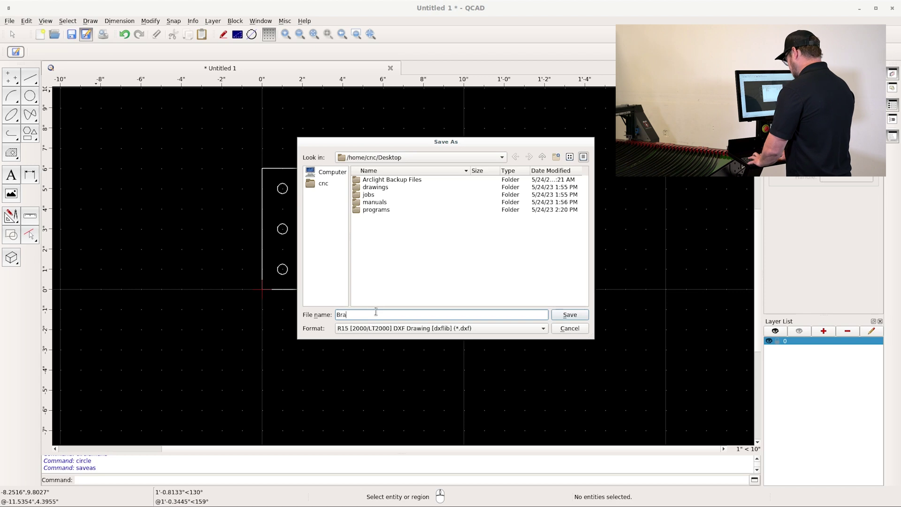
pyautogui.write('cket1')
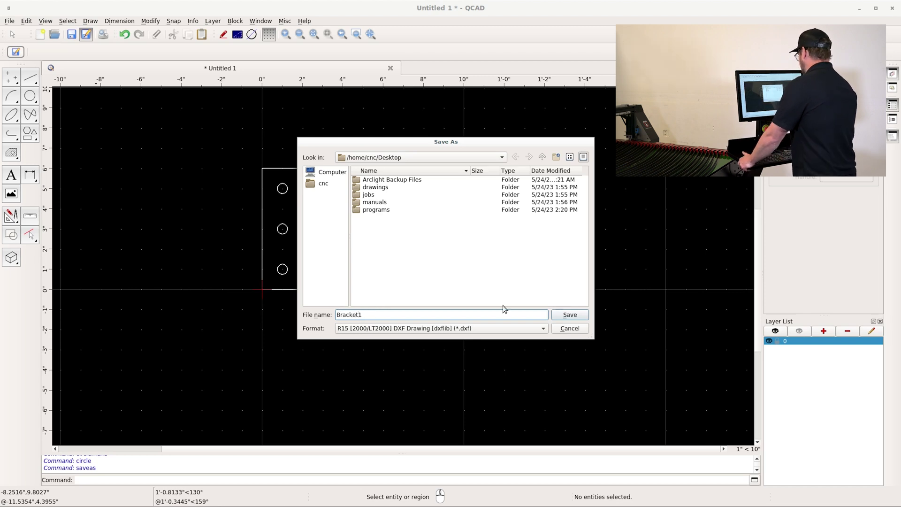
pyautogui.click(570, 315)
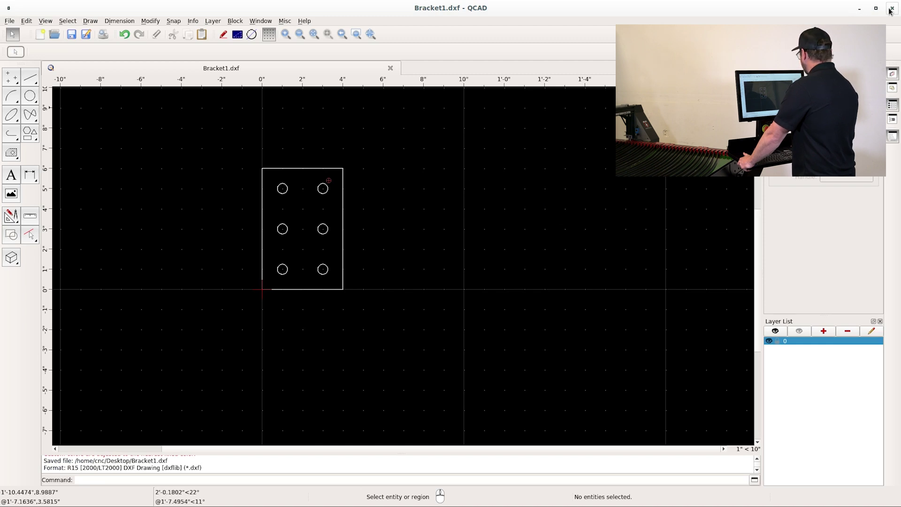
pyautogui.click(860, 9)
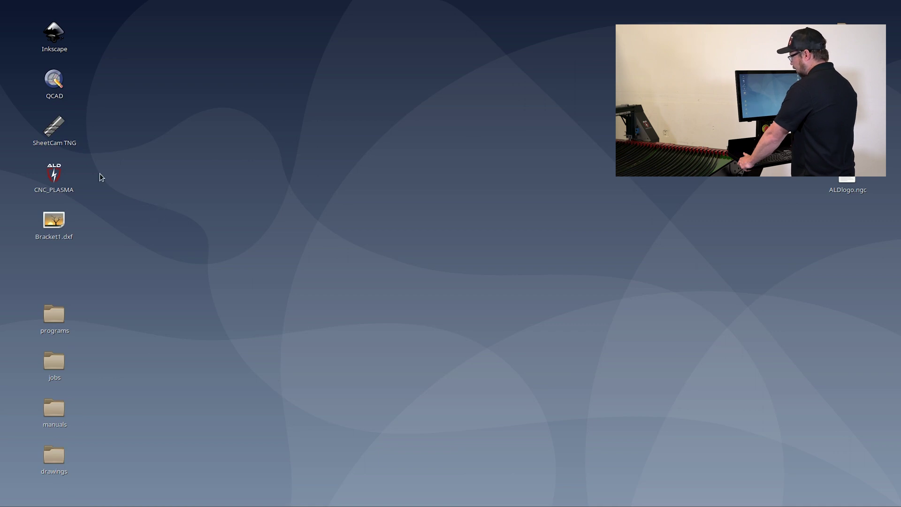
# Open Bracket1 in SheetCam TNG from its desktop icon.
pyautogui.doubleClick(55, 127)
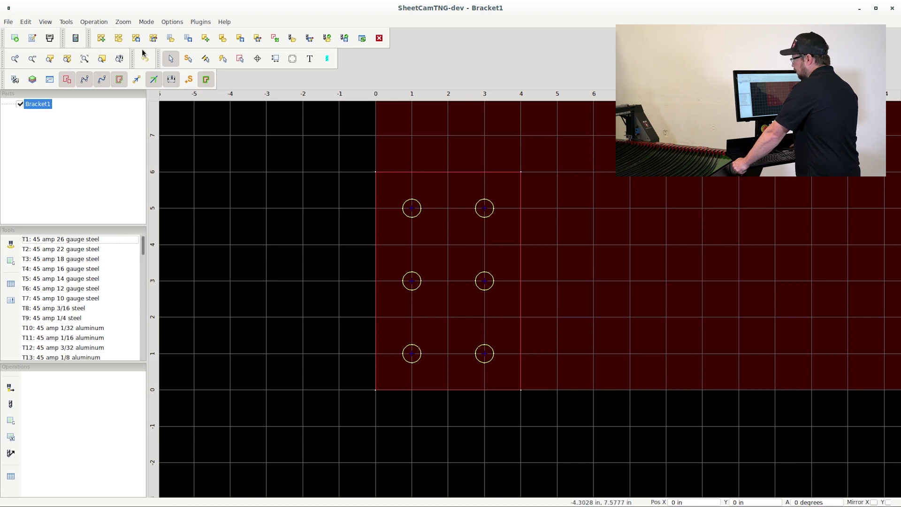
# Add a plasma cut operation: Outside Offset, layer 0, tool T4 16 gauge steel, Standard path rules.
pyautogui.click(94, 21)
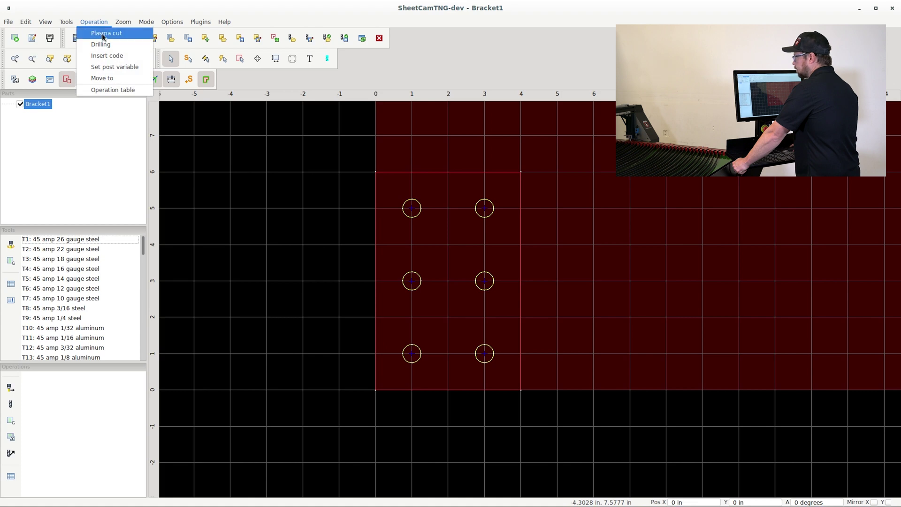
pyautogui.click(104, 34)
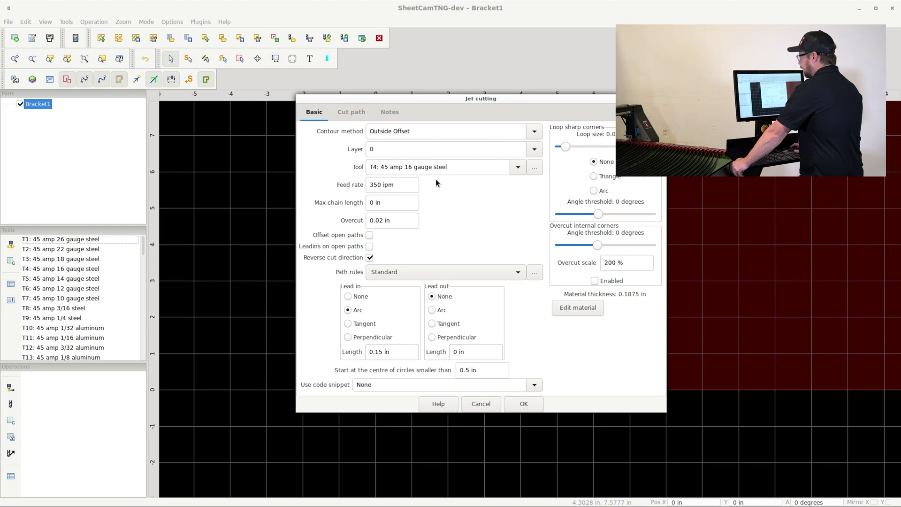
pyautogui.click(449, 130)
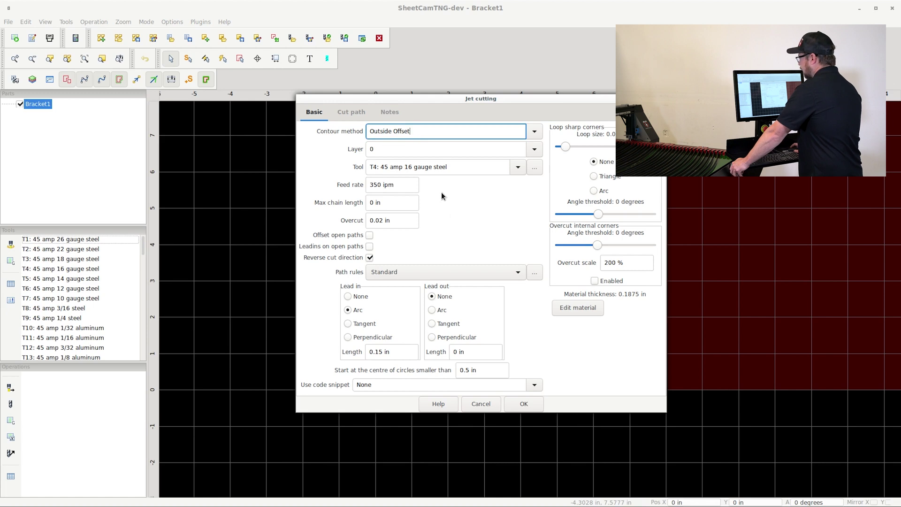
pyautogui.click(416, 150)
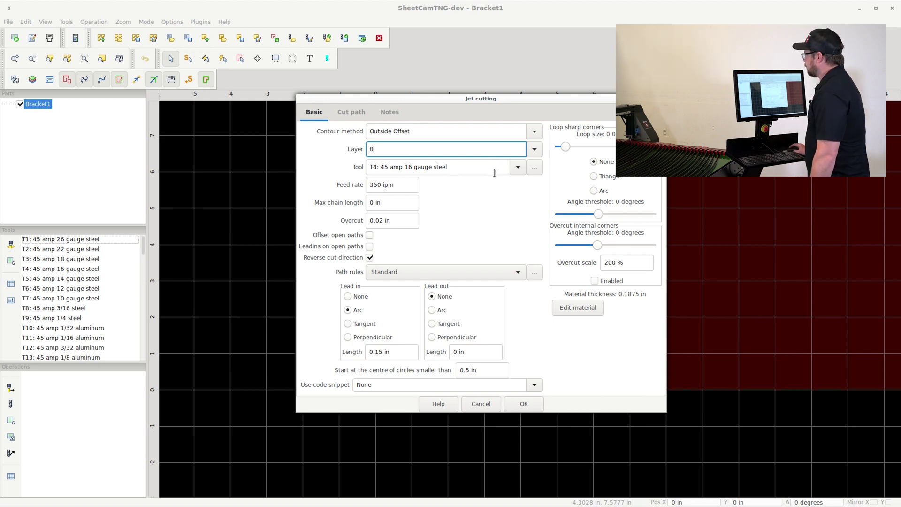
pyautogui.click(431, 271)
pyautogui.click(432, 274)
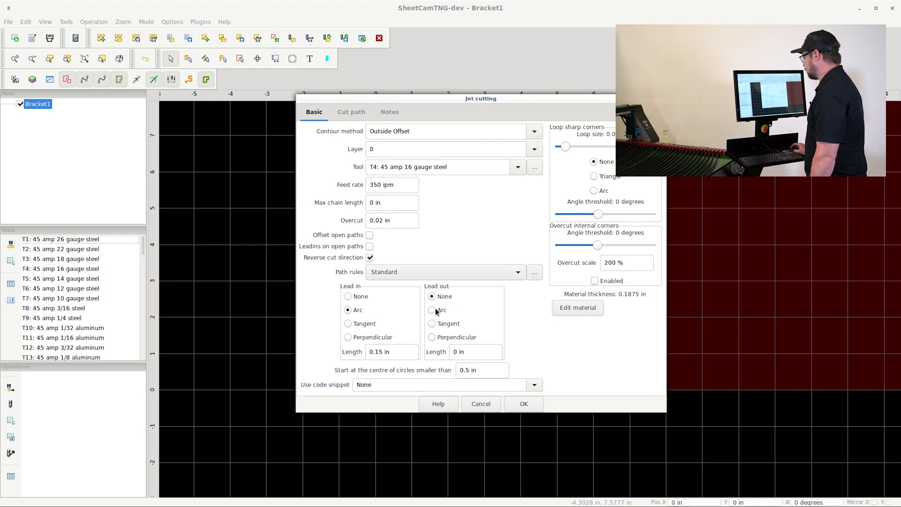
pyautogui.click(524, 404)
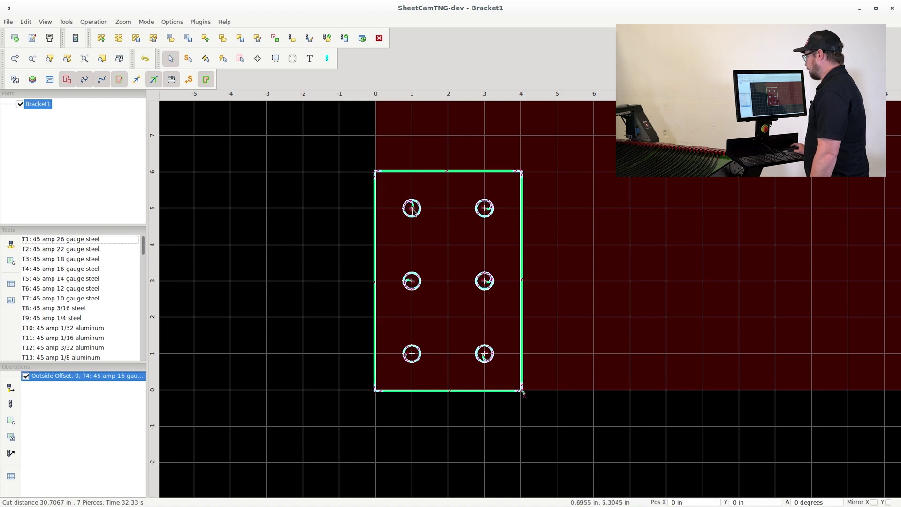
pyautogui.scroll(3, 413, 212)
pyautogui.scroll(3, 413, 213)
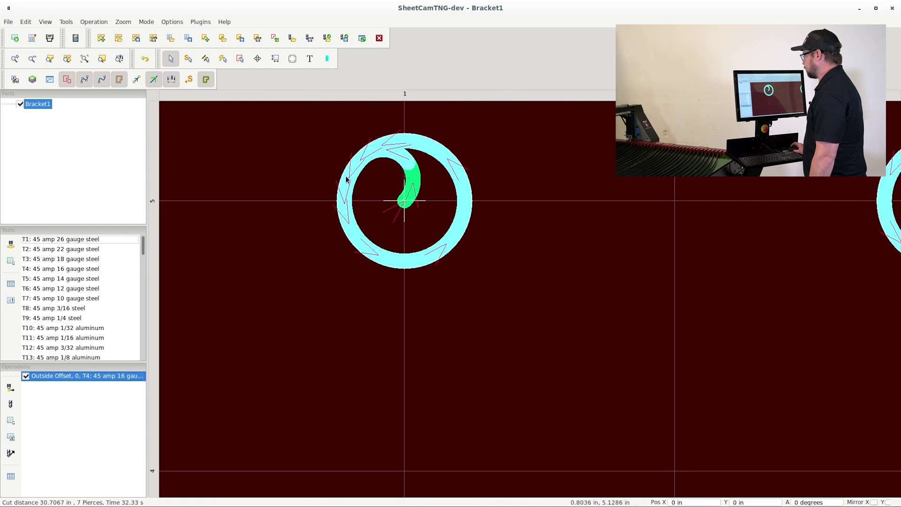
pyautogui.scroll(3, 434, 244)
pyautogui.scroll(-8, 434, 244)
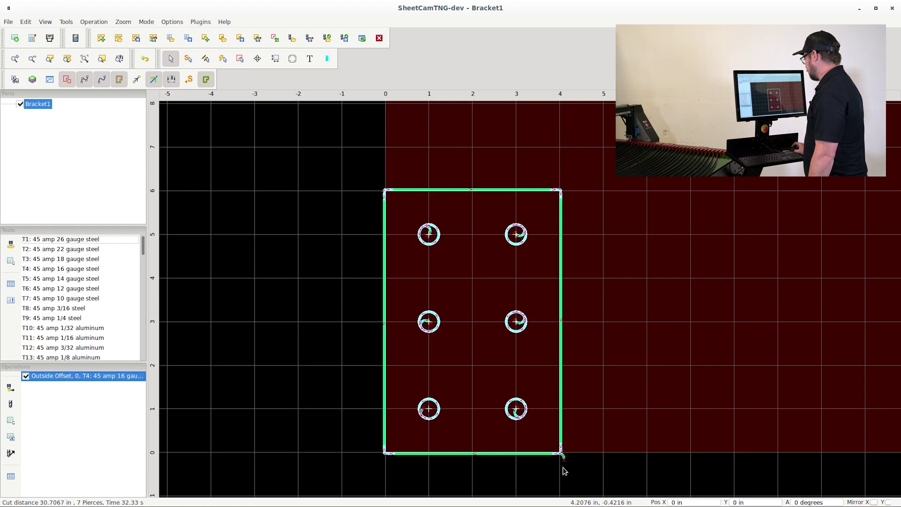
pyautogui.scroll(4, 561, 465)
pyautogui.scroll(1, 557, 445)
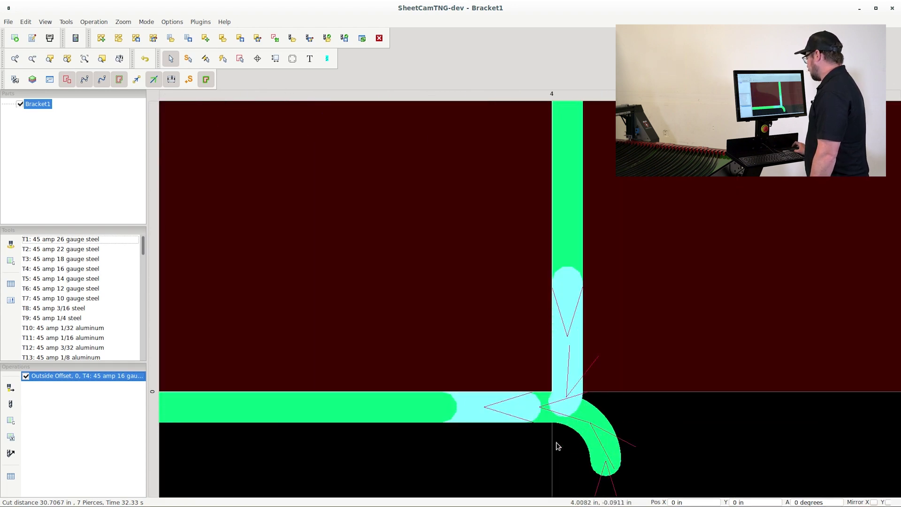
pyautogui.scroll(-3, 557, 442)
pyautogui.scroll(-4, 557, 439)
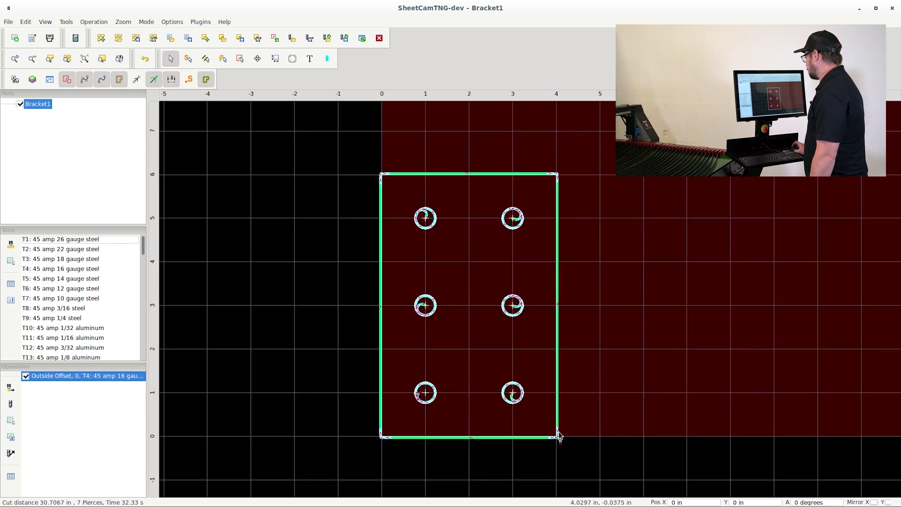
# Save the G-code as Bracket1.ngc in Desktop/programs, replacing the old file, with a 0.01 blend value.
pyautogui.click(8, 22)
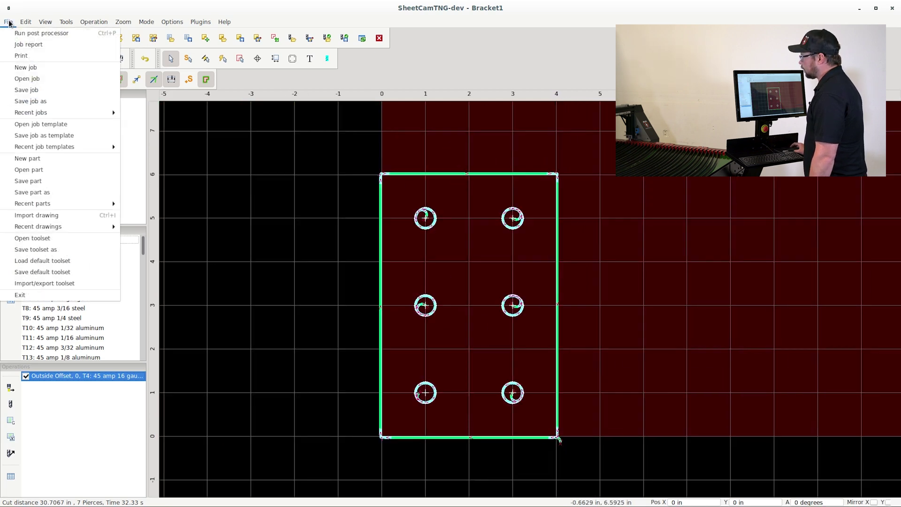
pyautogui.click(19, 32)
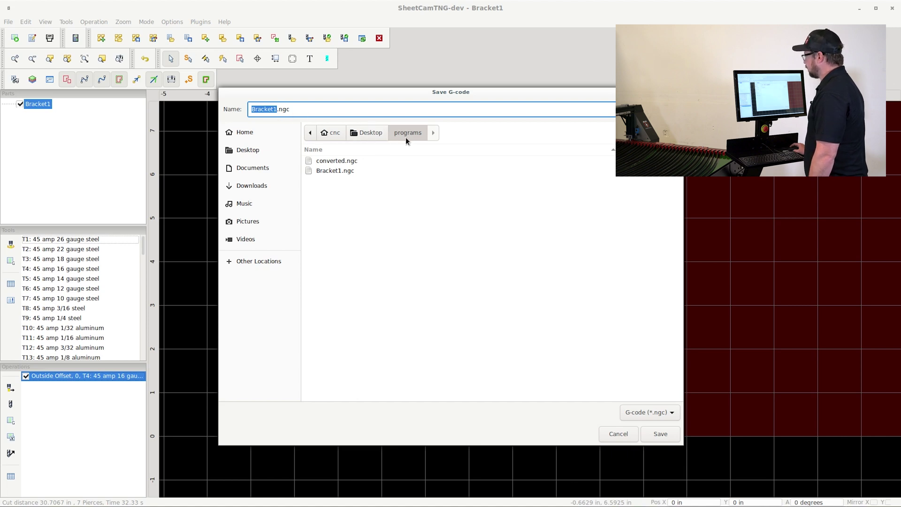
pyautogui.click(659, 433)
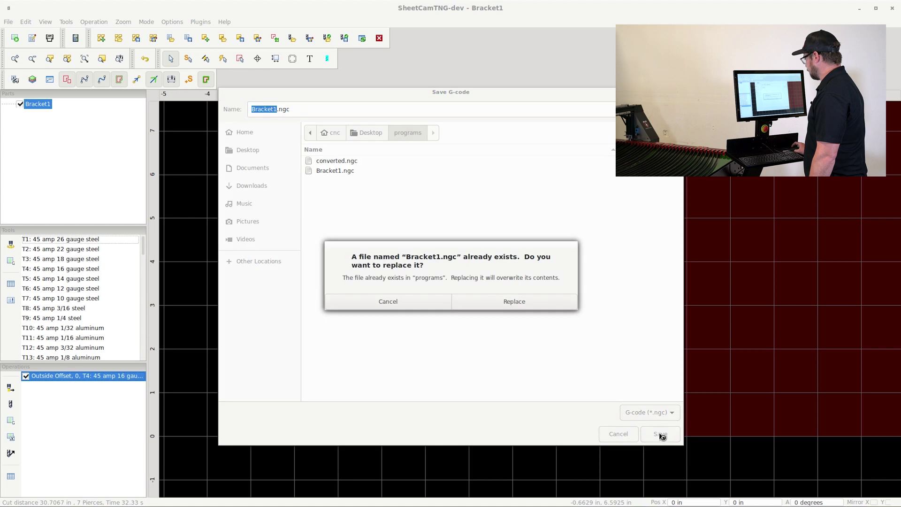
pyautogui.click(513, 301)
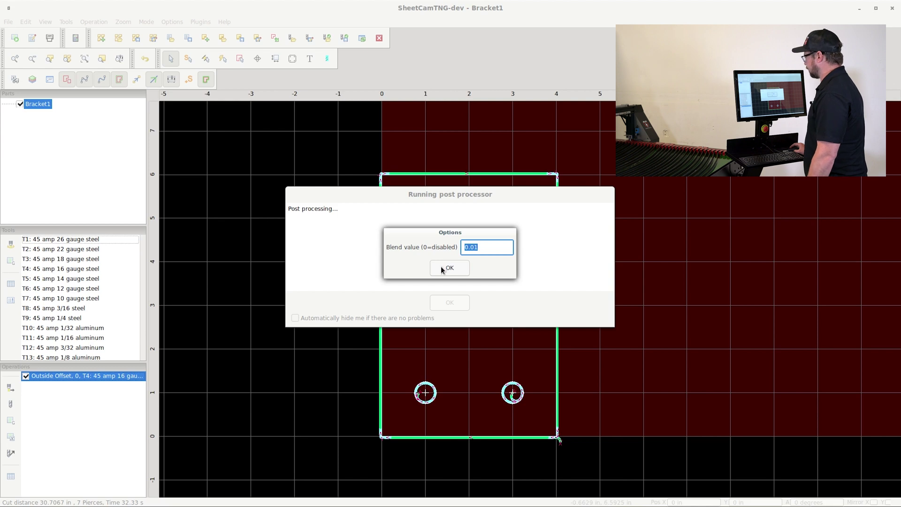
pyautogui.click(441, 269)
pyautogui.click(460, 304)
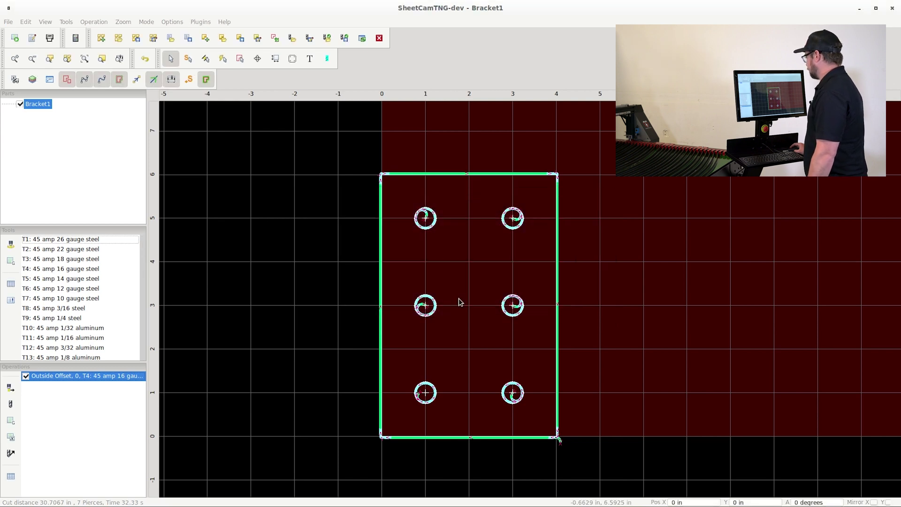
pyautogui.click(859, 9)
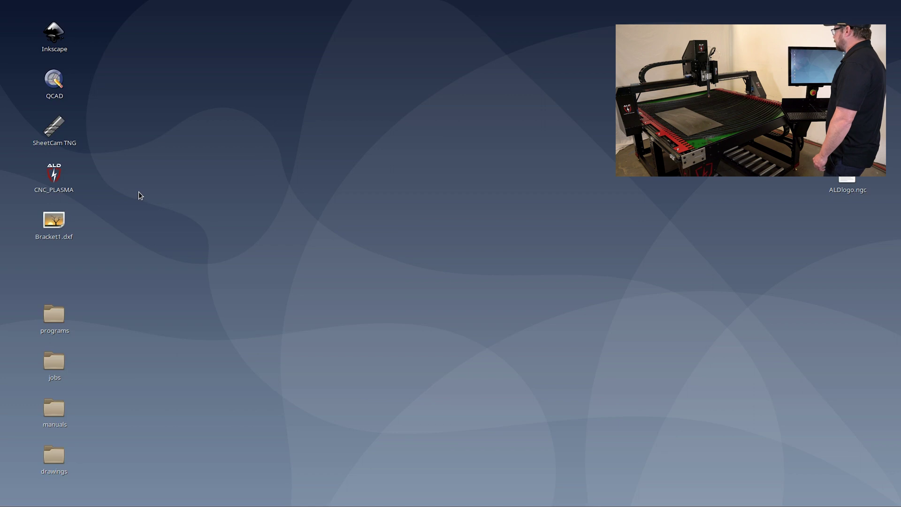
# Launch the CNC_PLASMA controller (ALD_CNC plasma) from its desktop icon.
pyautogui.doubleClick(55, 175)
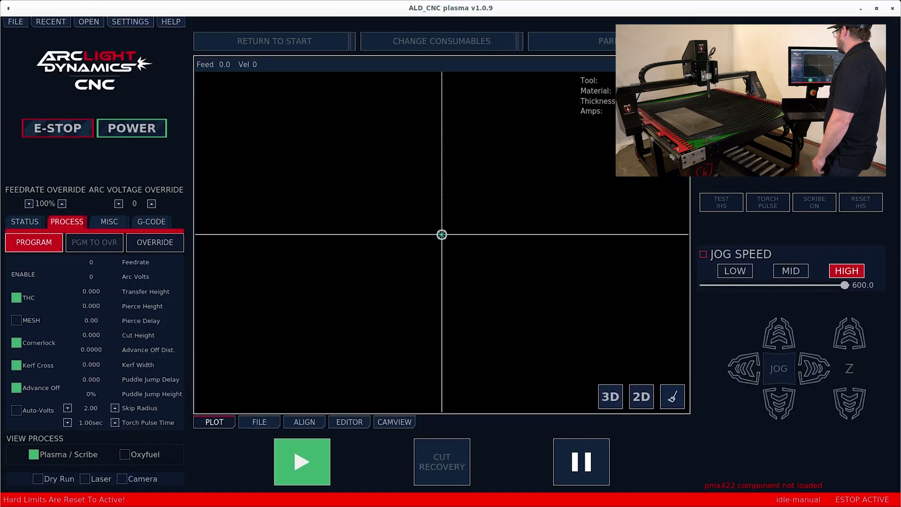
# Reset the E-stop, power the machine on, and home all axes.
pyautogui.click(71, 129)
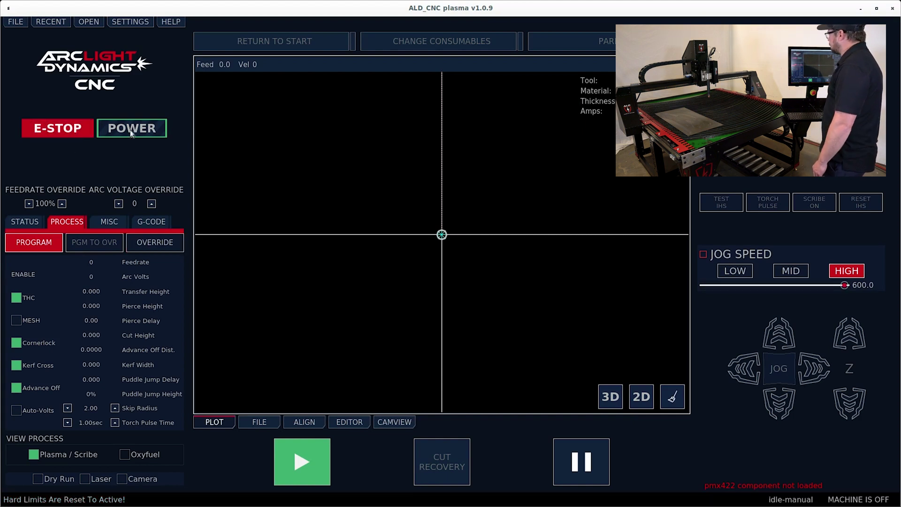
pyautogui.click(131, 130)
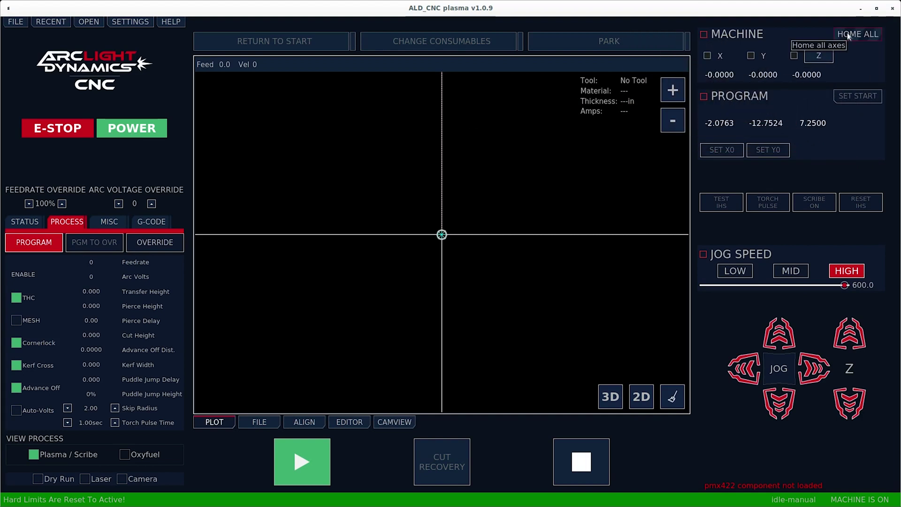
pyautogui.click(848, 34)
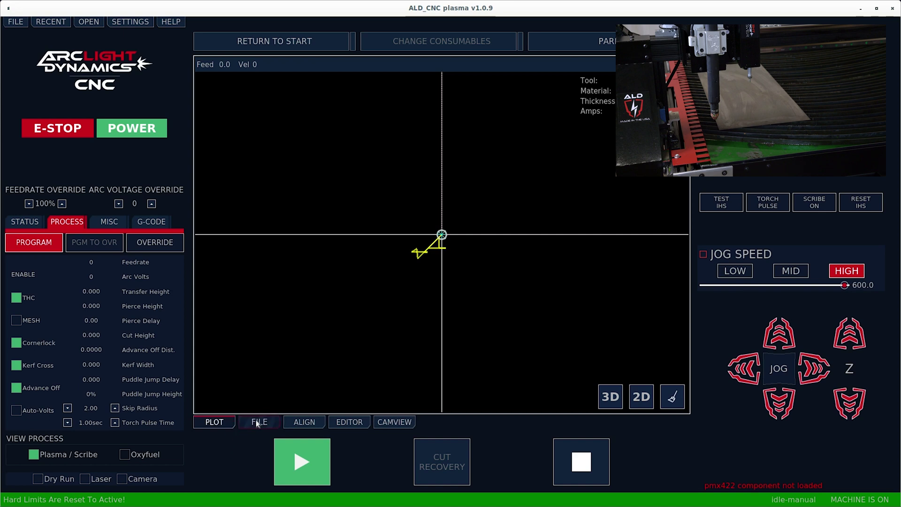
# Load Bracket1.ngc from the programs folder so the six-hole bracket toolpath plots.
pyautogui.click(257, 423)
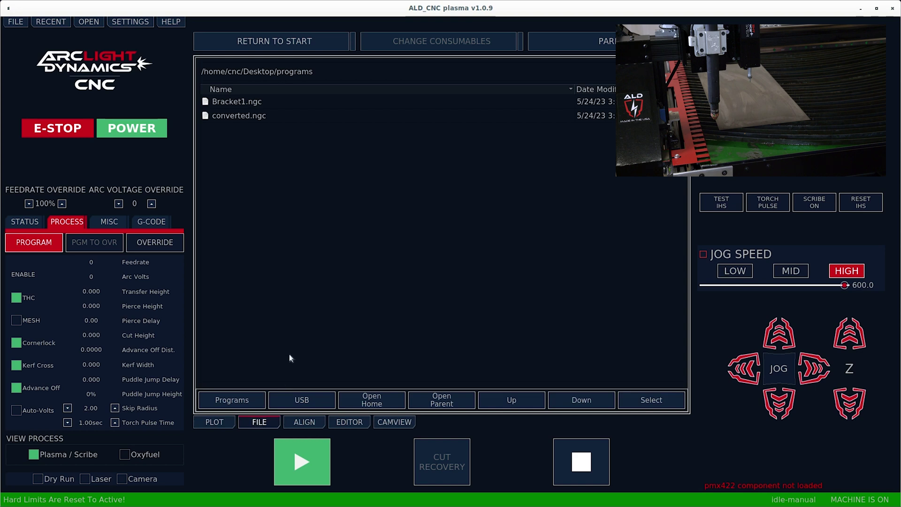
pyautogui.click(255, 103)
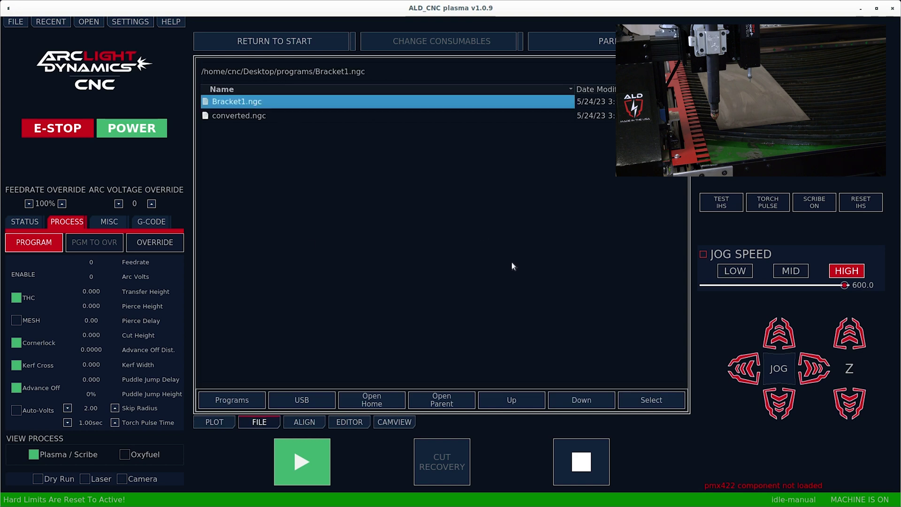
pyautogui.click(647, 399)
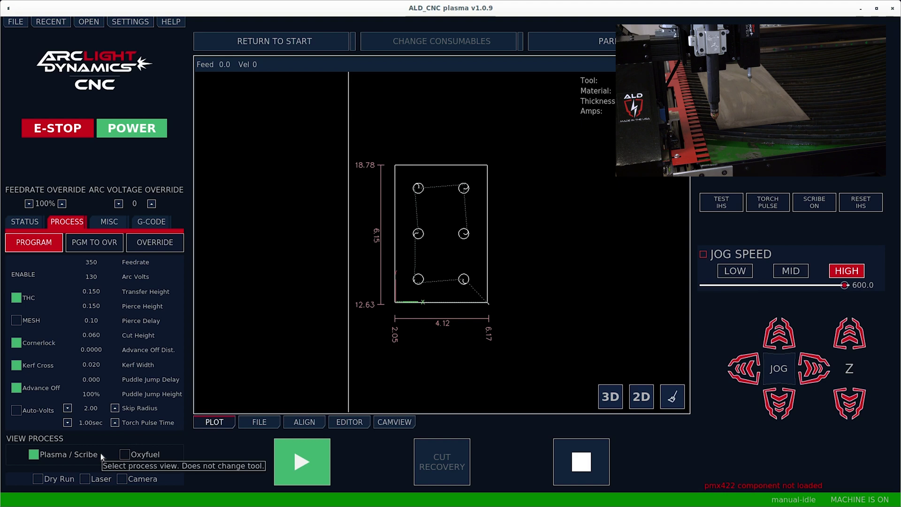
# Jog the torch to the plate's starting corner, fine-tuning the position at LOW jog speed (60).
pyautogui.press('Up')
pyautogui.press('Right')
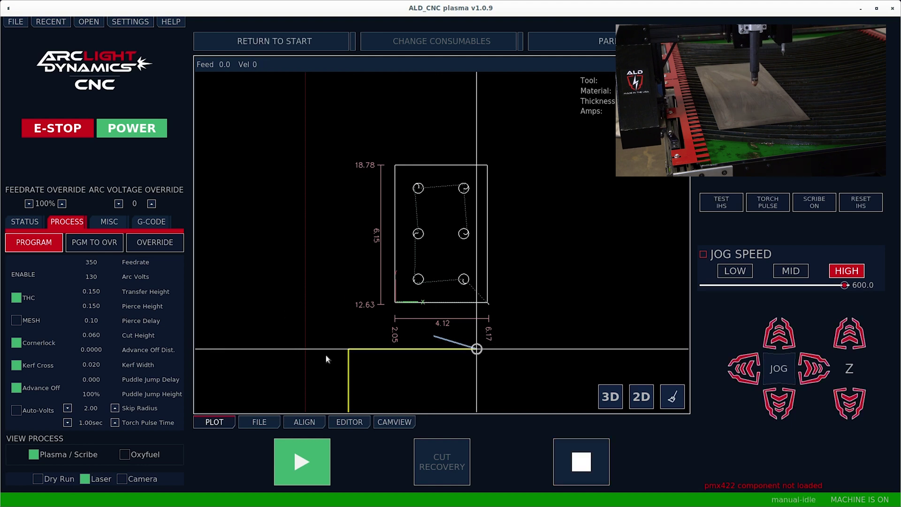
pyautogui.press('Down')
pyautogui.press('Left')
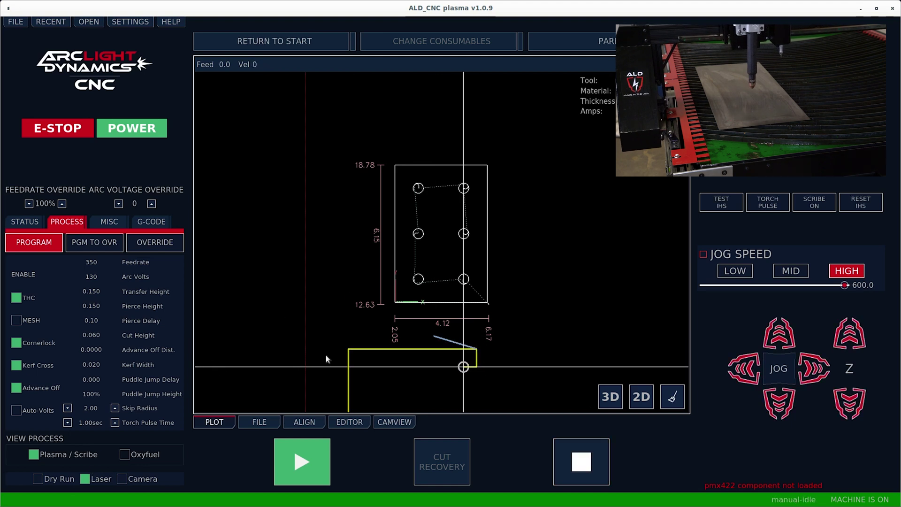
pyautogui.press('Left')
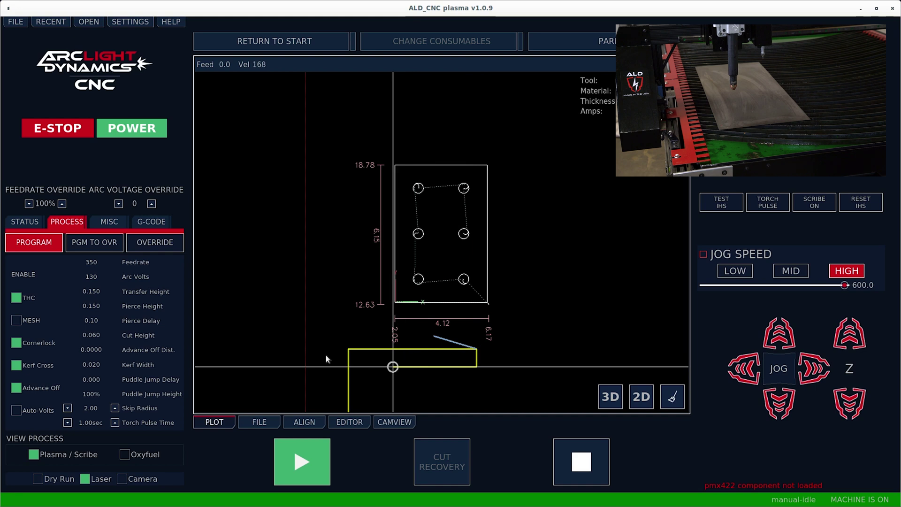
pyautogui.press('Down')
pyautogui.press('Right')
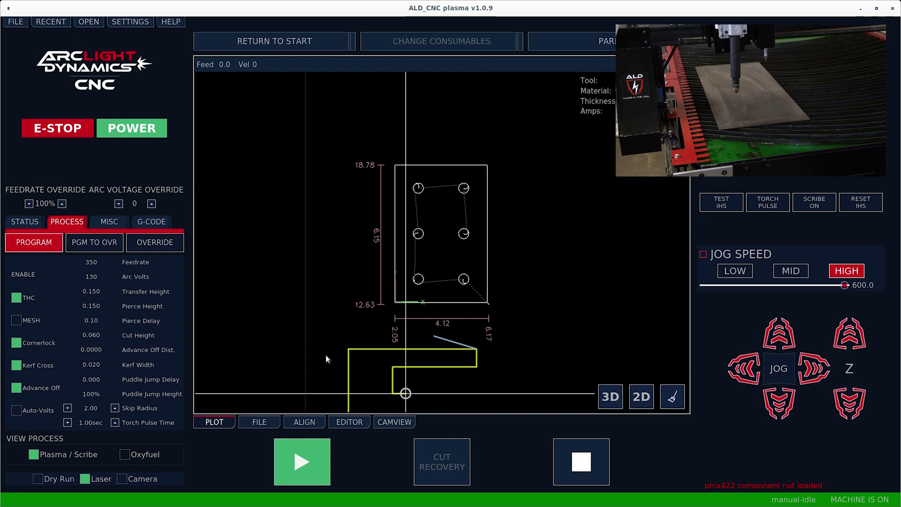
pyautogui.click(734, 272)
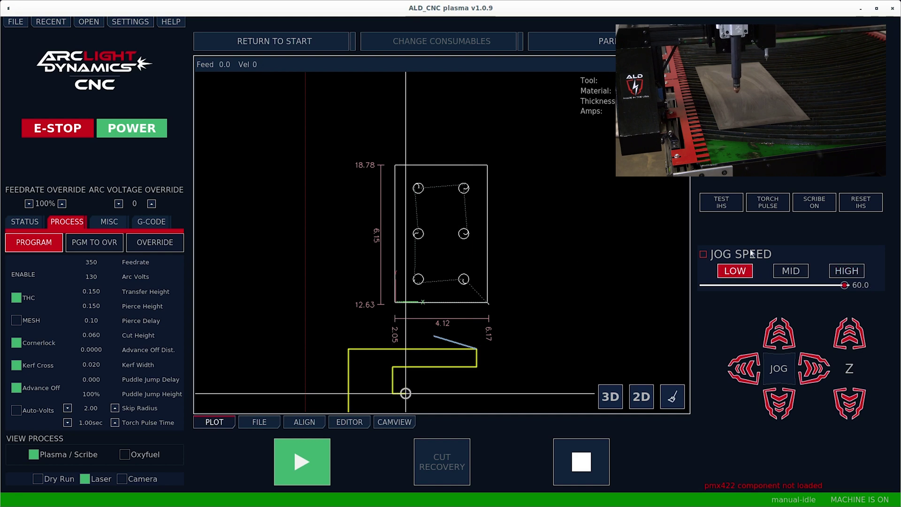
pyautogui.press('Left')
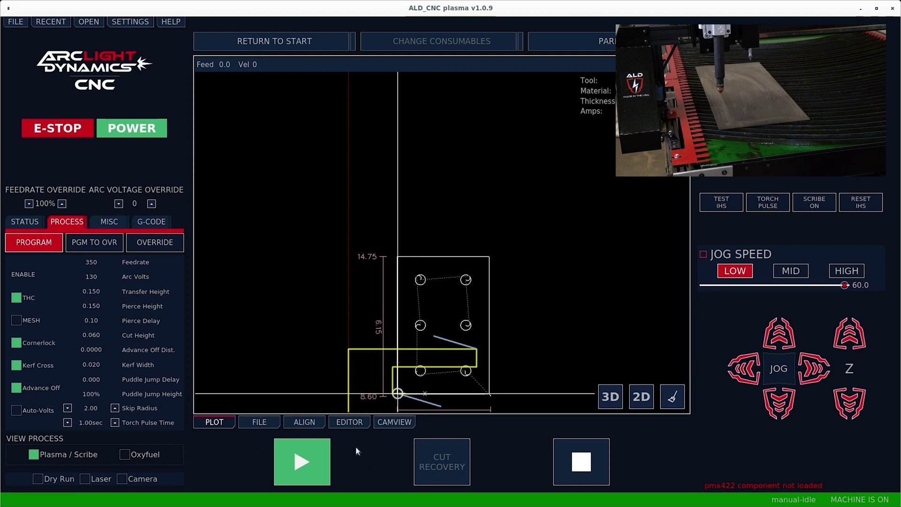
# Run the Bracket1 program to cut the outline and six holes, with THC turned off.
pyautogui.click(320, 453)
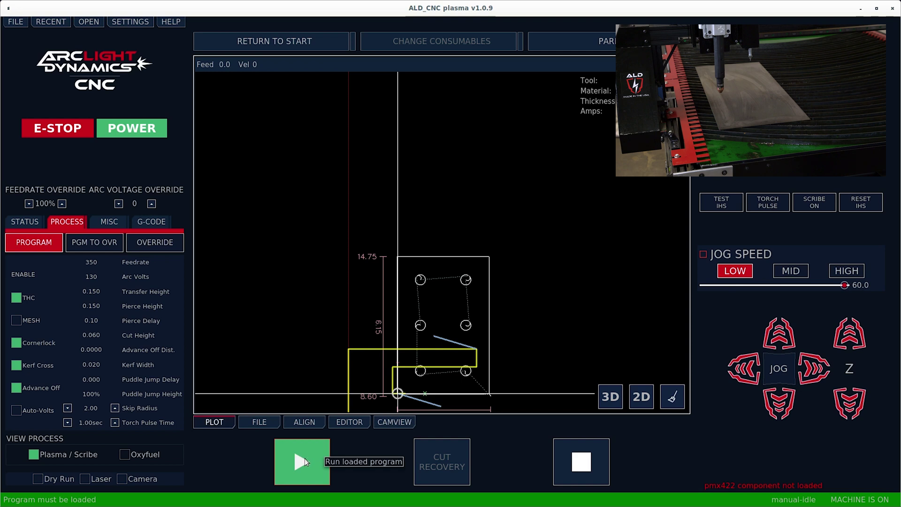
pyautogui.click(305, 458)
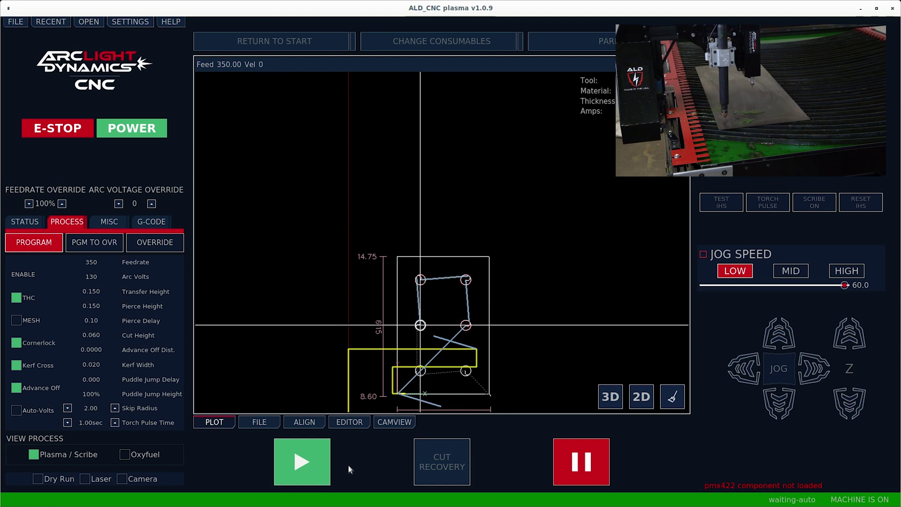
pyautogui.click(18, 296)
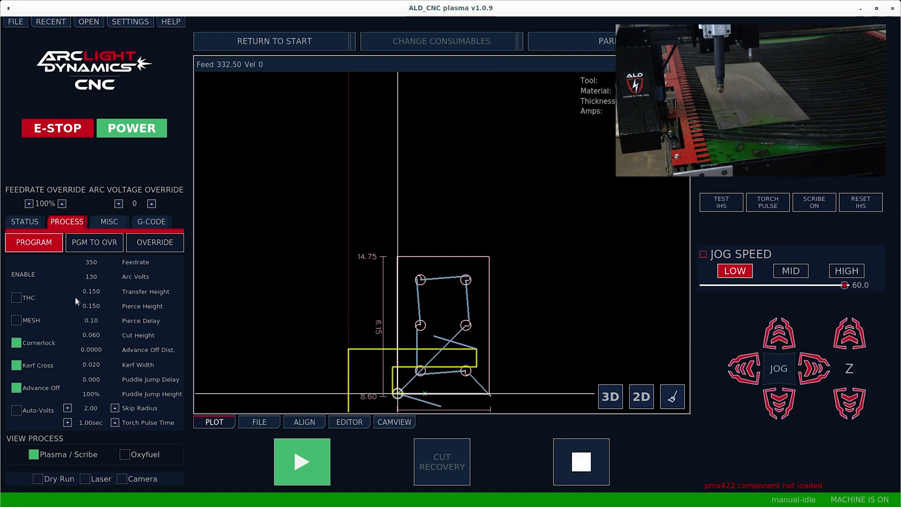
# Set jog speed to HIGH (600) and jog the torch up and right, clear of the bracket.
pyautogui.press('Right')
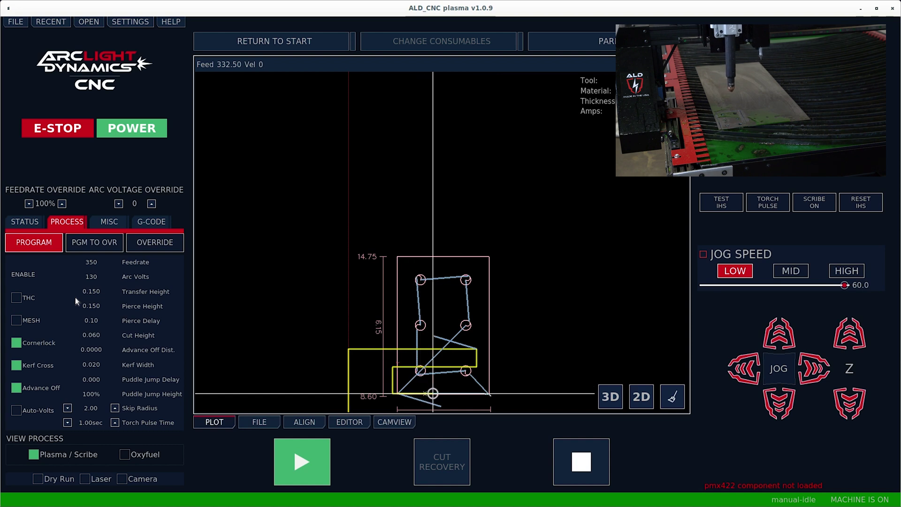
pyautogui.click(841, 269)
pyautogui.press('Up')
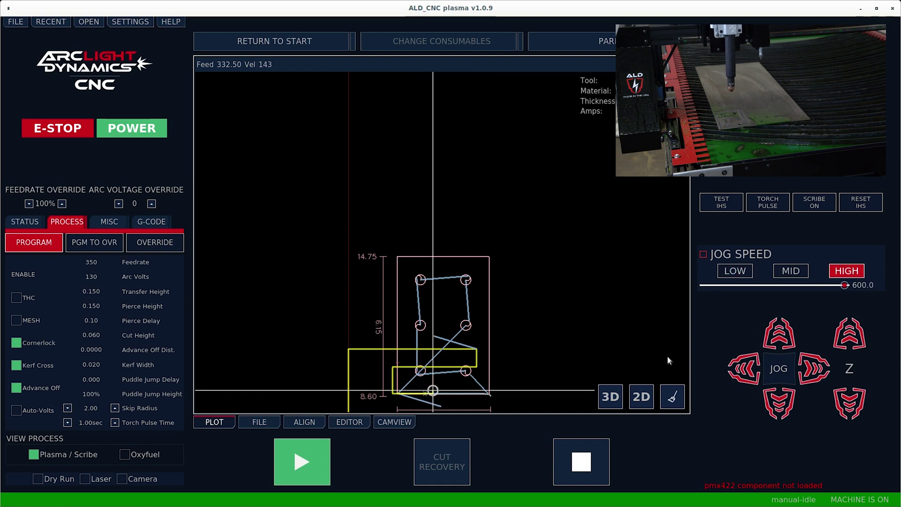
pyautogui.press('Right')
pyautogui.press('Right')
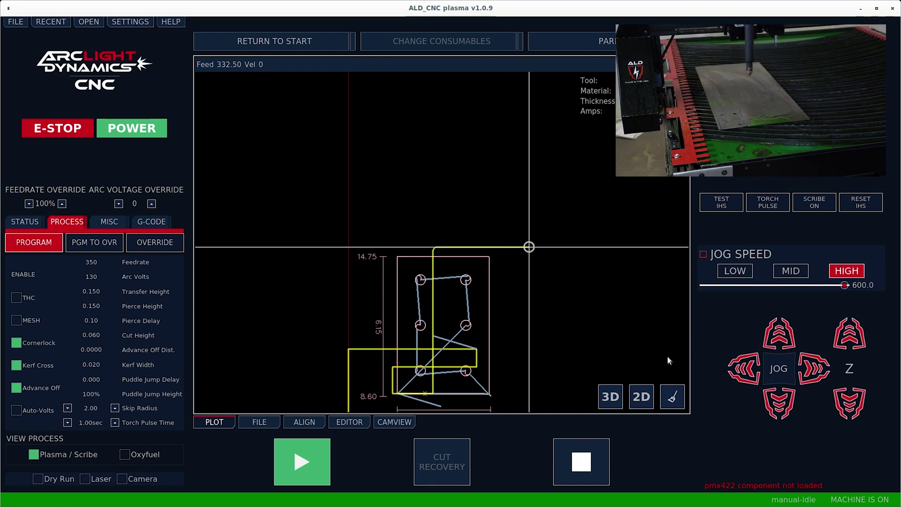